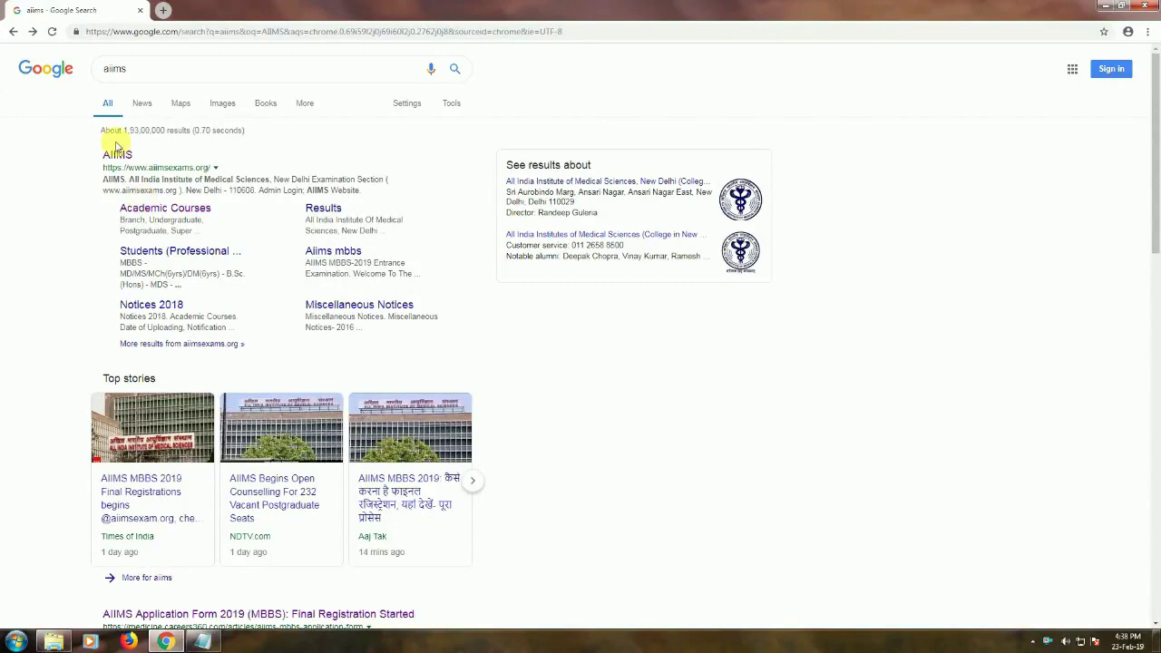
# Step: Open the official AIIMS site aiimsexams.org from the Google results for 'aiims'
pyautogui.click(116, 155)
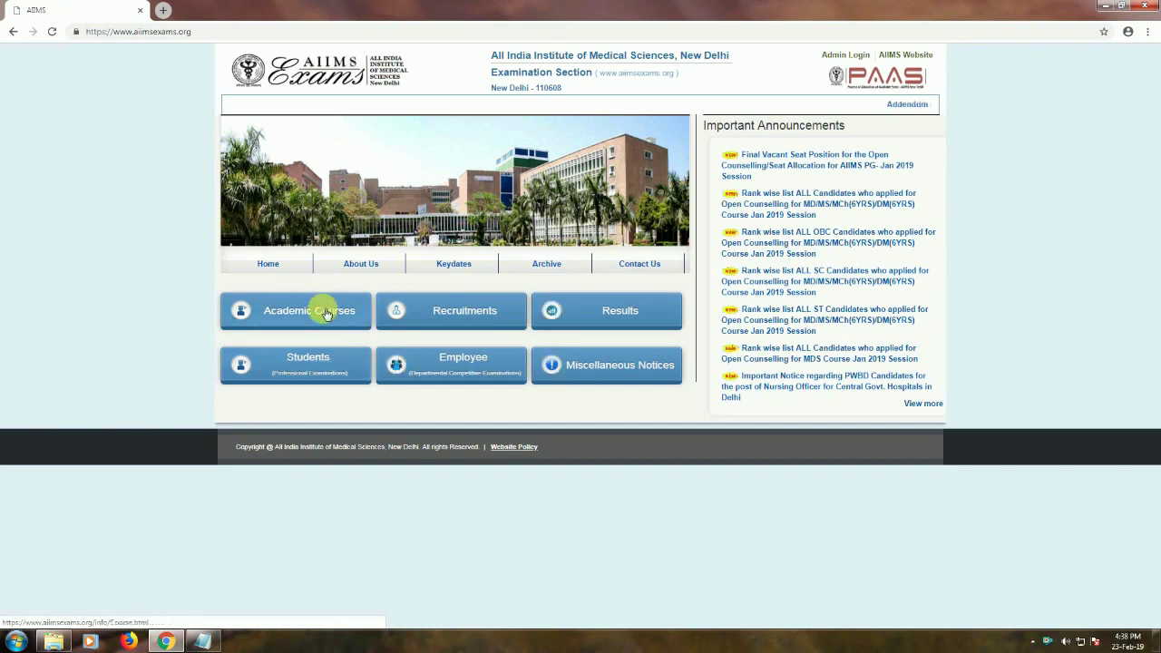
# Step: Go to Academic Courses, pick MBBS, and proceed from the MBBS Exam notices to the candidate dashboard
pyautogui.click(323, 309)
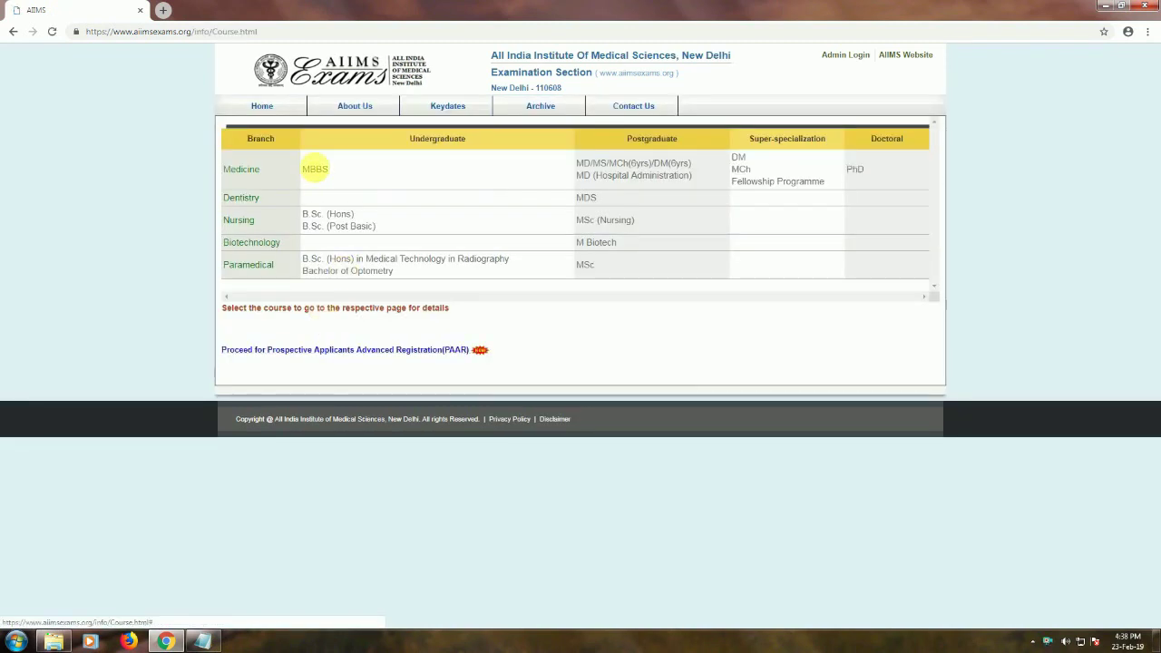
pyautogui.click(314, 172)
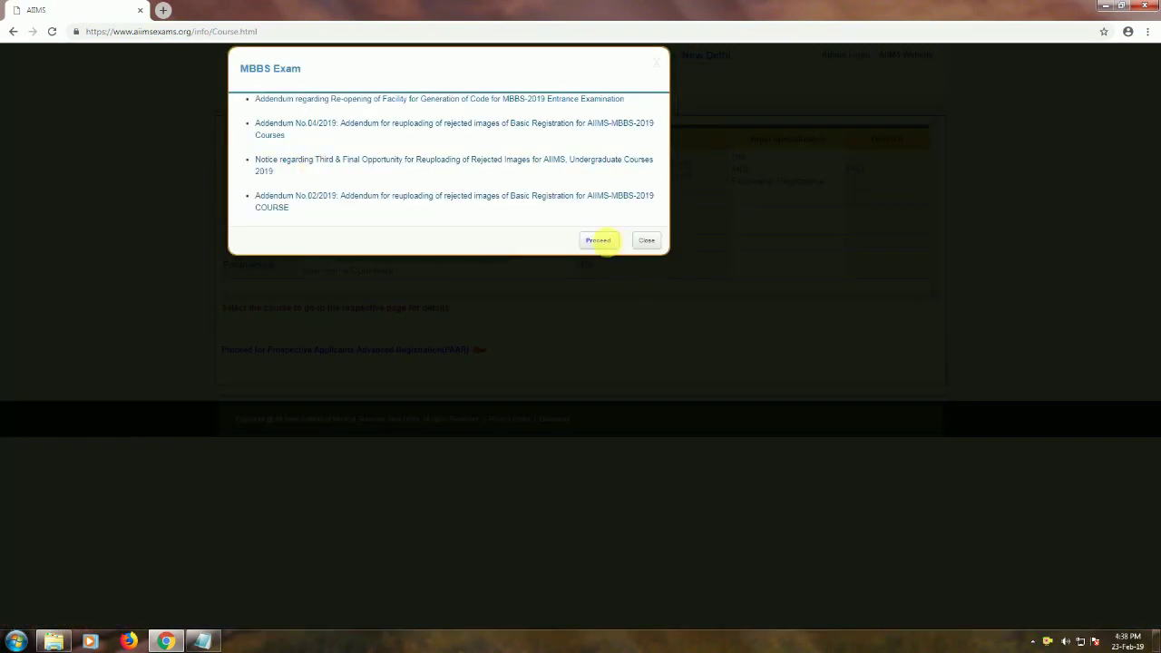
pyautogui.click(599, 239)
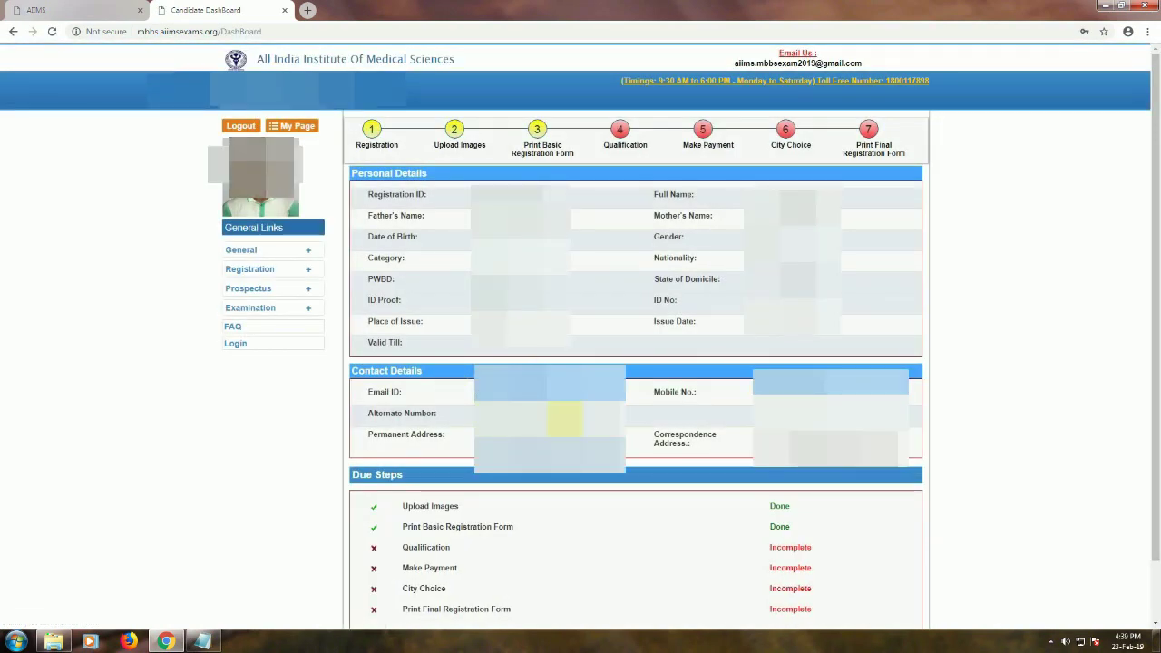
# Step: Proceed from the MBBS dashboard to the step 4 Qualification & Address Details form
pyautogui.scroll(-2, 634, 446)
pyautogui.click(639, 586)
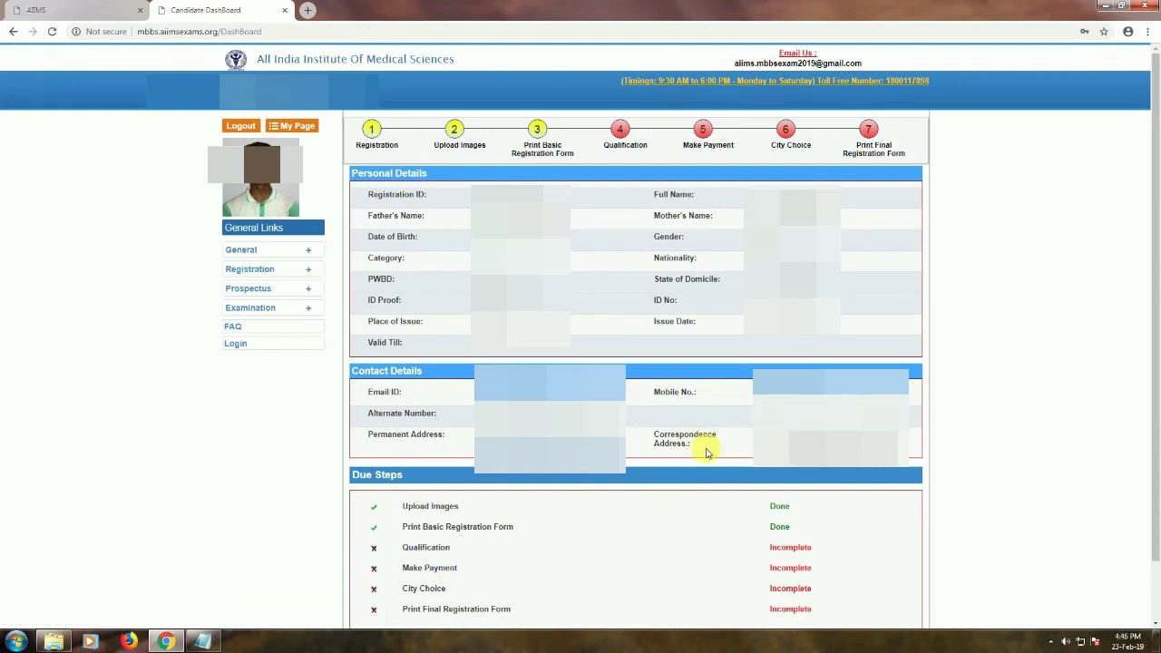
pyautogui.scroll(-2, 679, 529)
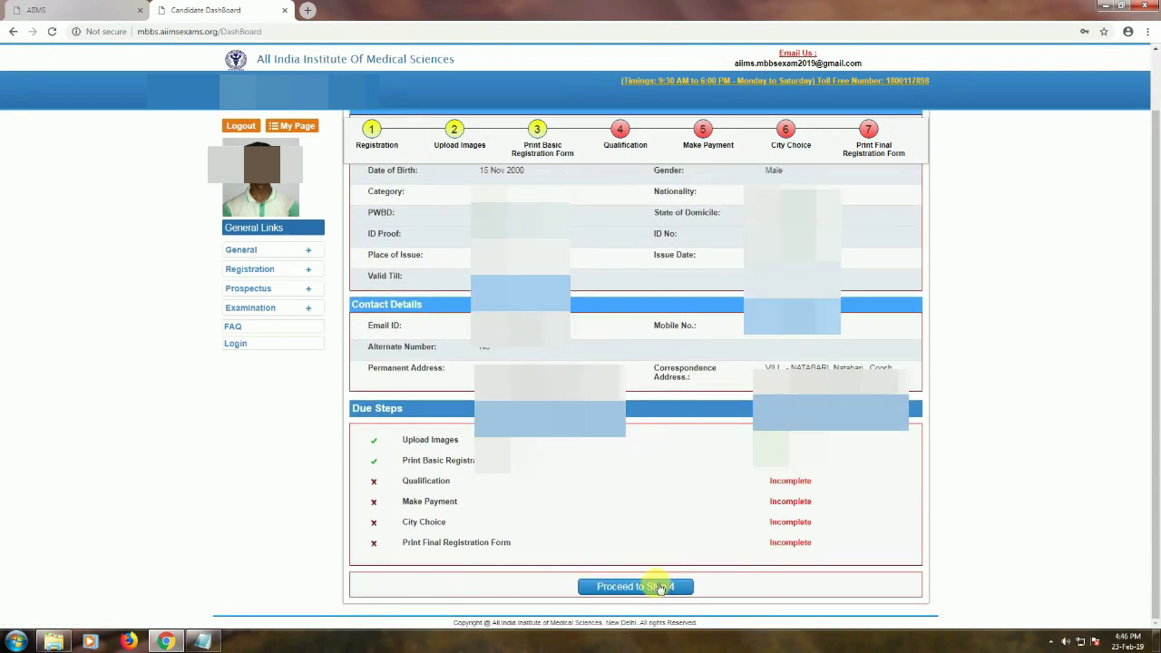
pyautogui.click(660, 588)
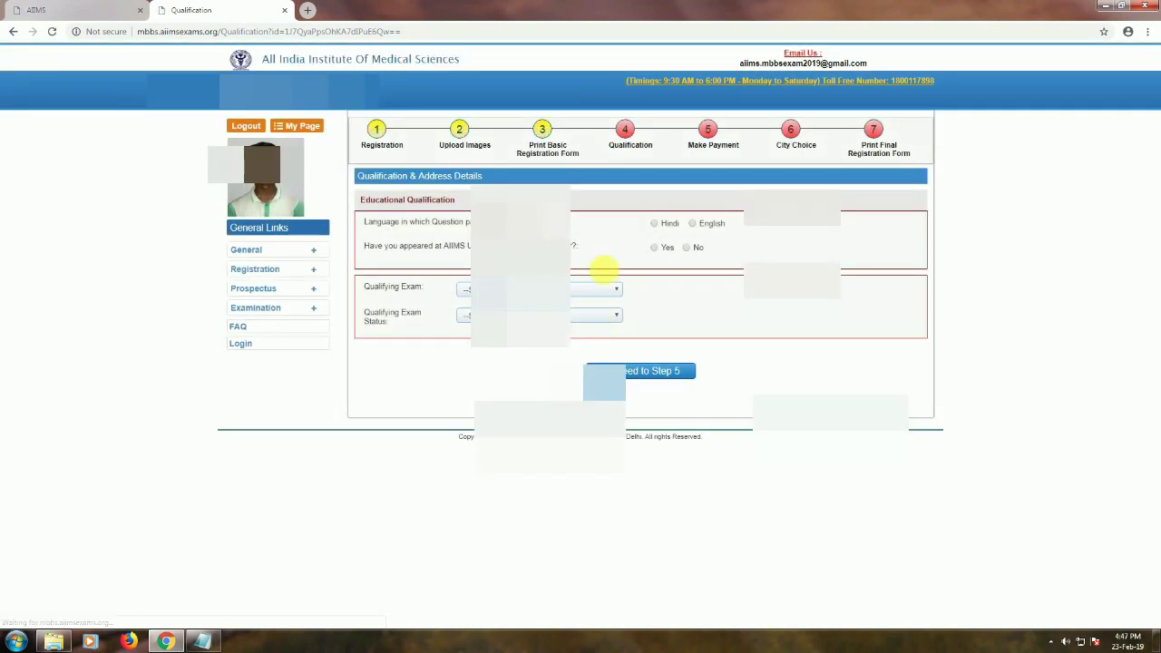
# Step: Choose an English question paper, answer No to earlier AIIMS attempts, and set the qualifying exam to other equivalent with Appearing status
pyautogui.click(692, 224)
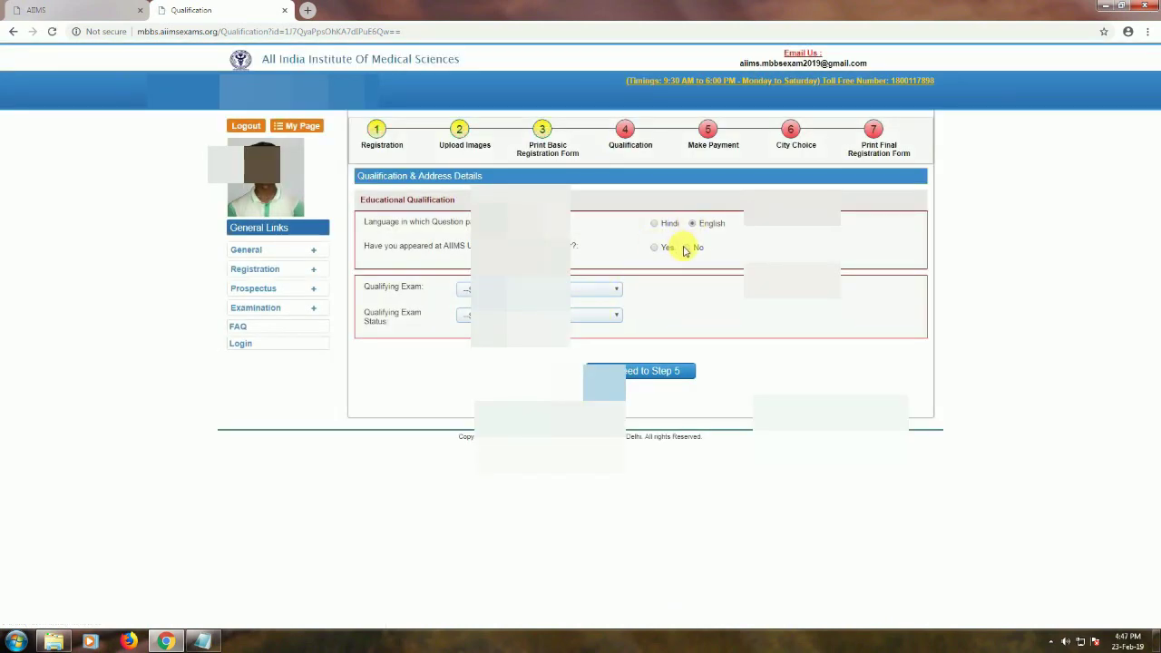
pyautogui.click(685, 247)
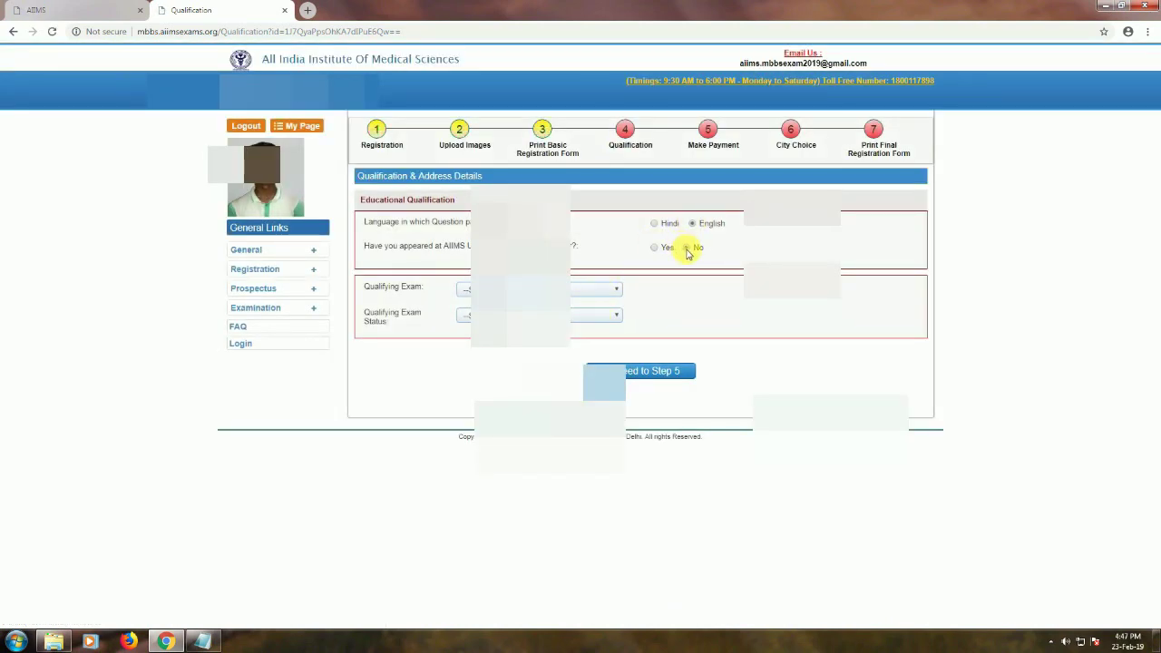
pyautogui.click(616, 293)
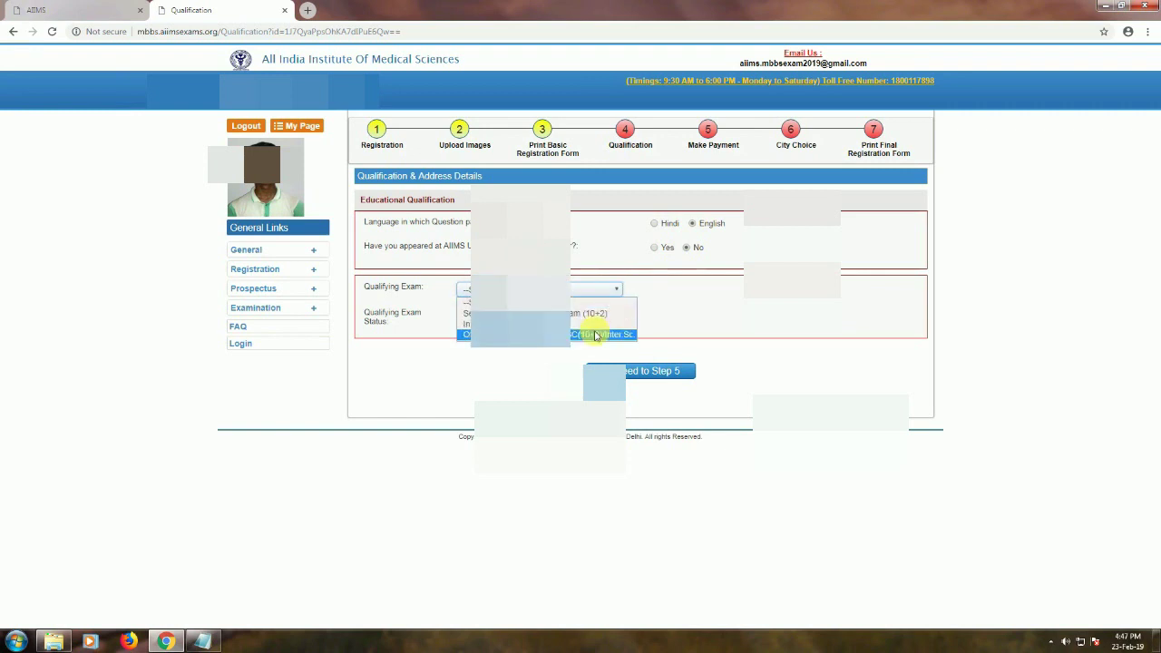
pyautogui.click(596, 336)
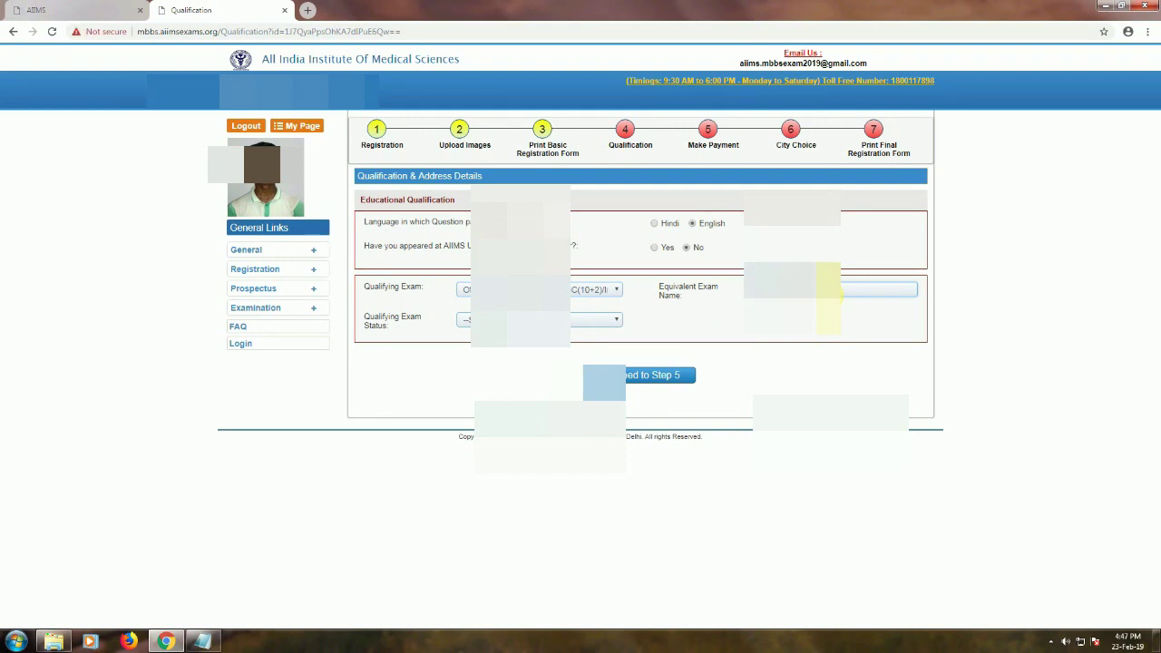
pyautogui.click(601, 321)
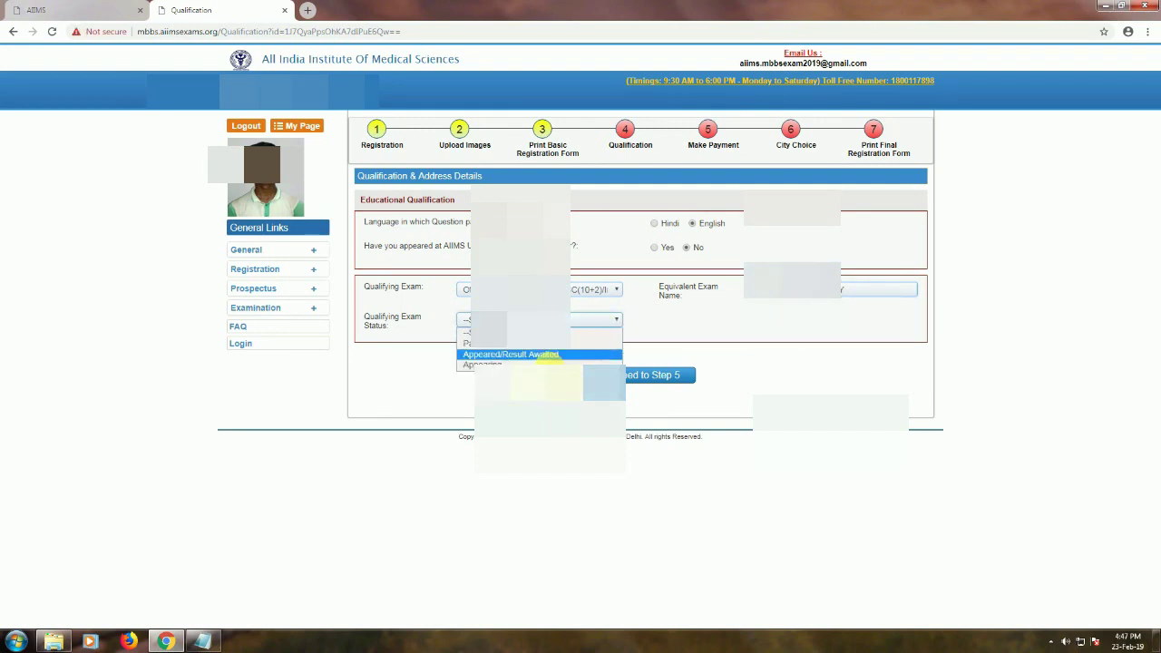
pyautogui.click(547, 355)
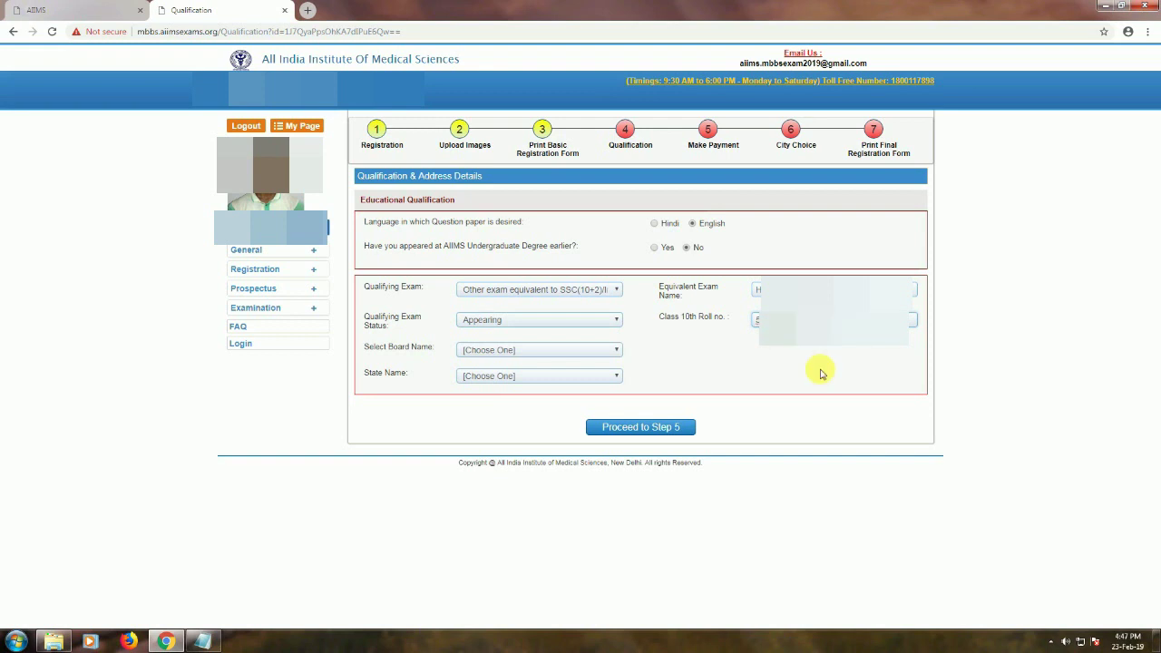
# Step: Set board OTHER named 'WEST BENGAL BOARD OF SECONDARY EDUCATION', state West Bengal, and save step 4
pyautogui.click(604, 353)
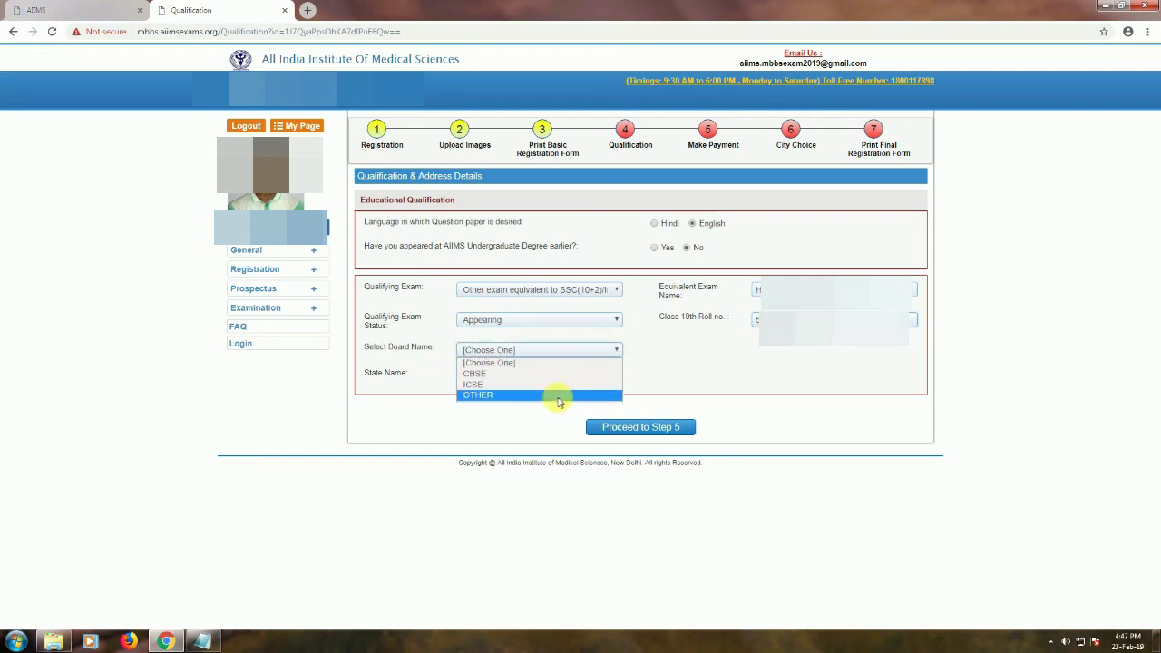
pyautogui.click(557, 396)
pyautogui.click(811, 352)
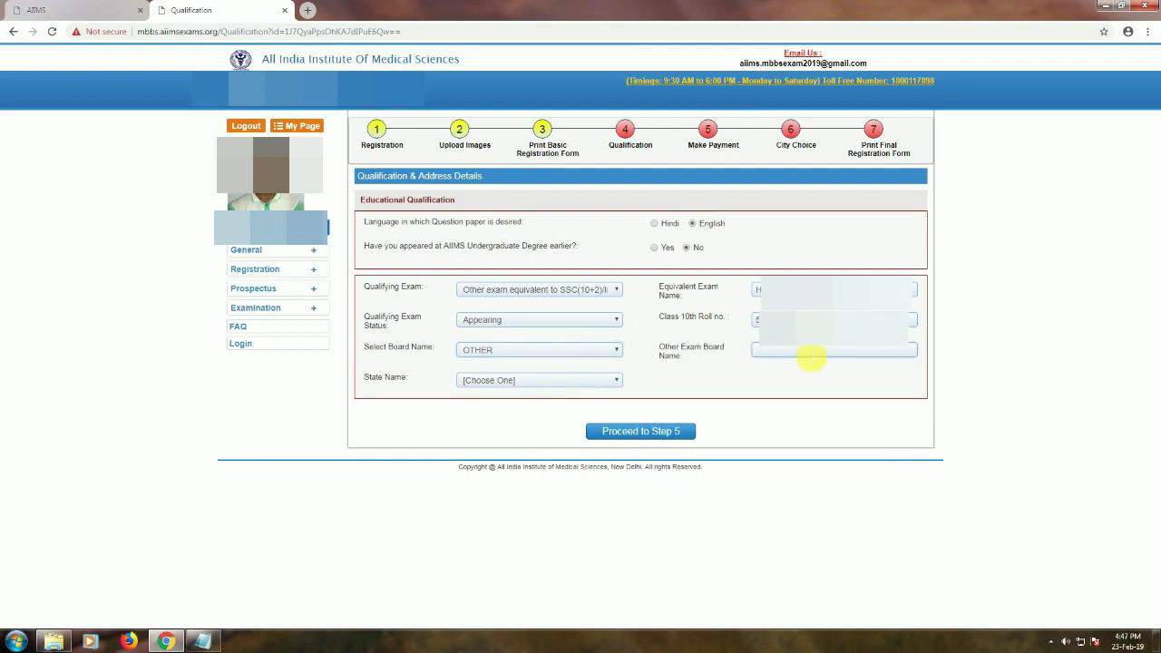
pyautogui.write('WEST BENGAL BOARD OF SECONDARY EDUCATION')
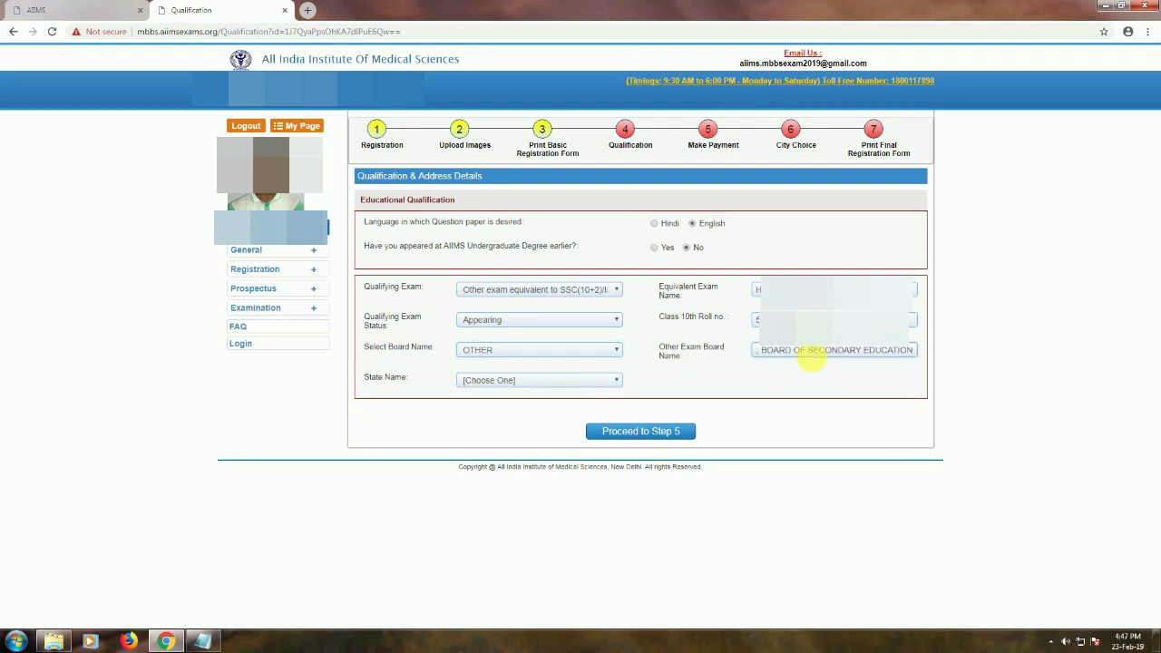
pyautogui.click(576, 381)
pyautogui.scroll(-5, 586, 544)
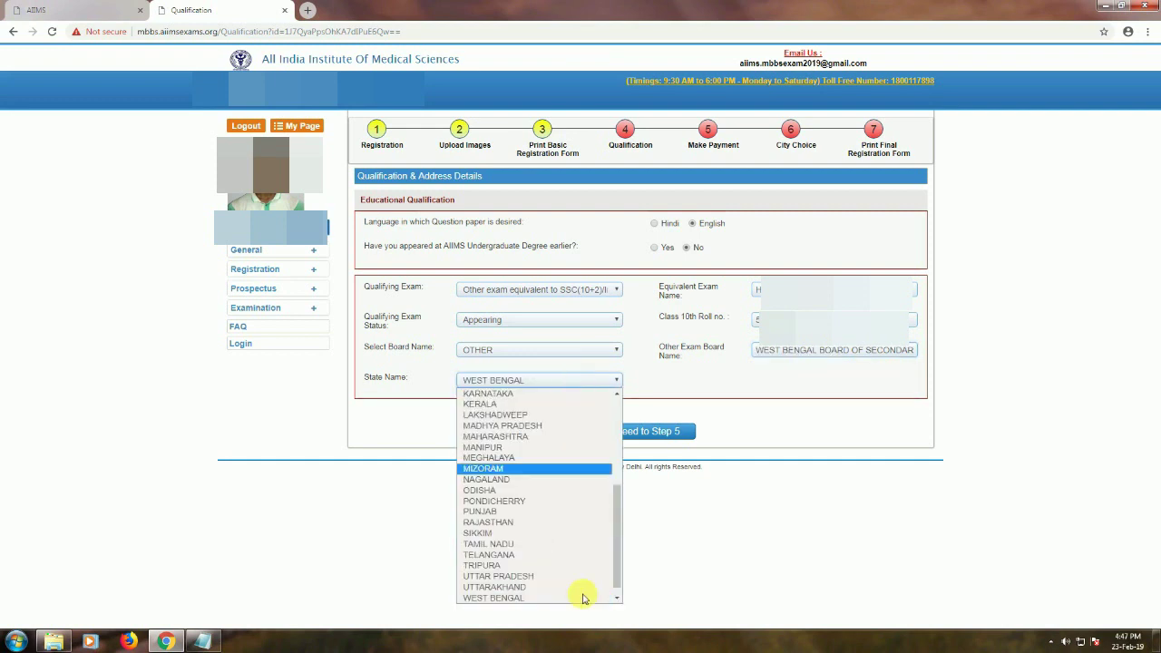
pyautogui.click(583, 594)
pyautogui.click(640, 431)
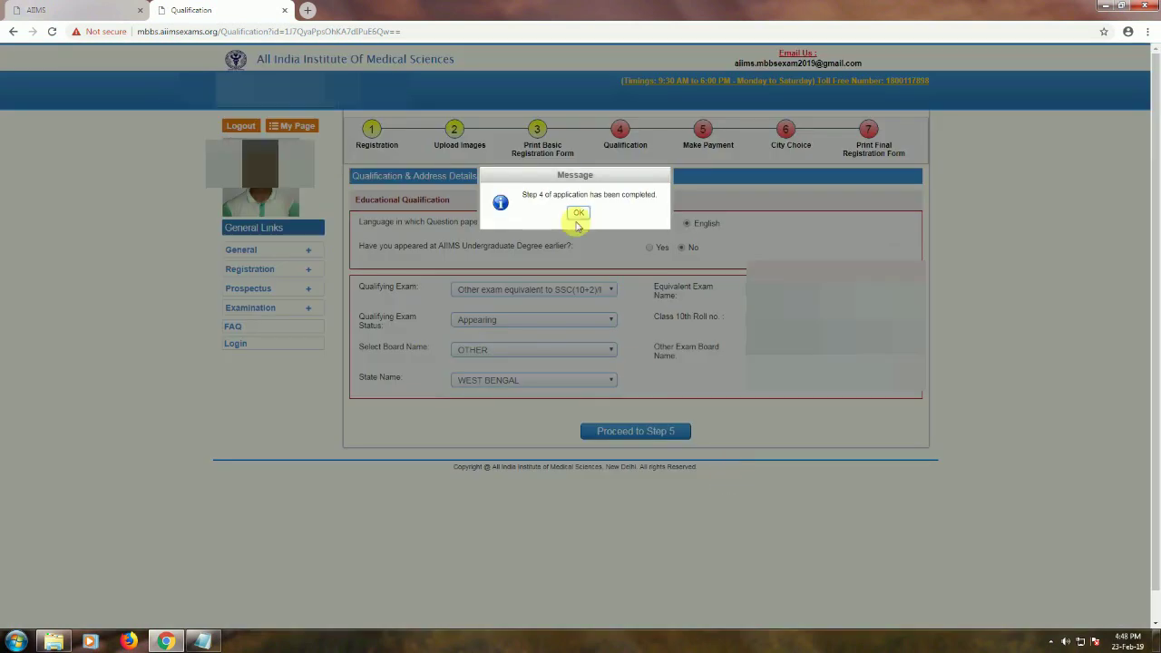
pyautogui.click(578, 214)
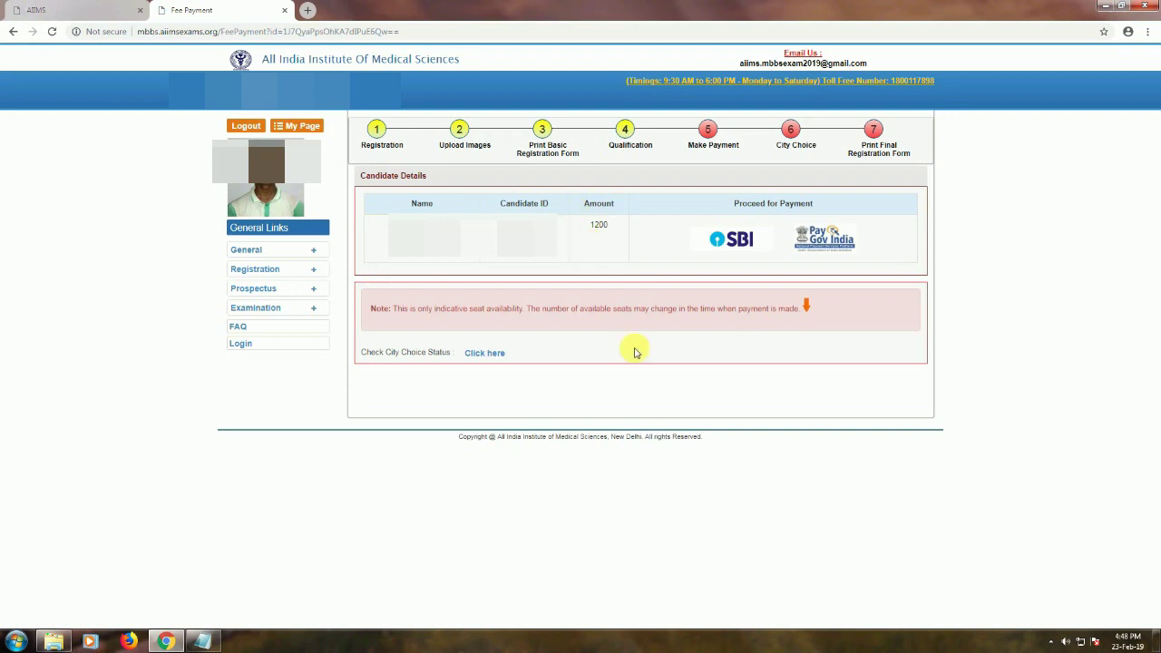
# Step: Check the exam city choice status from the Fee Payment page
pyautogui.click(485, 353)
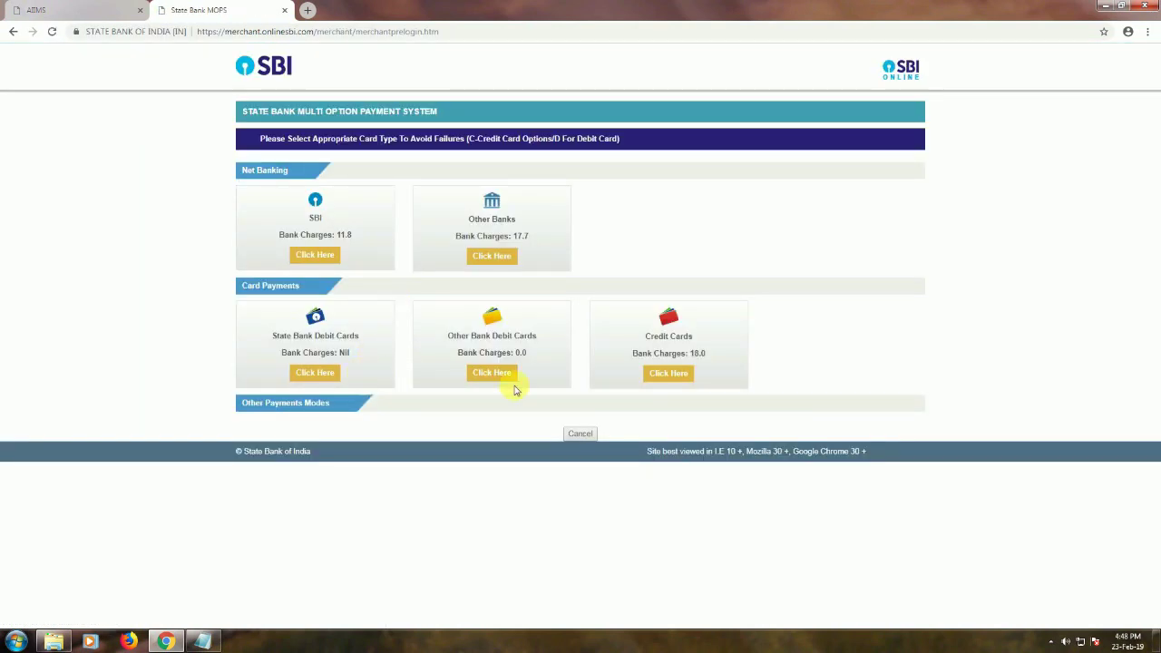
# Step: Pay with Other Bank Debit Cards, confirm the Rs 1200 payment twice, and choose Rupay Debit Card
pyautogui.click(493, 374)
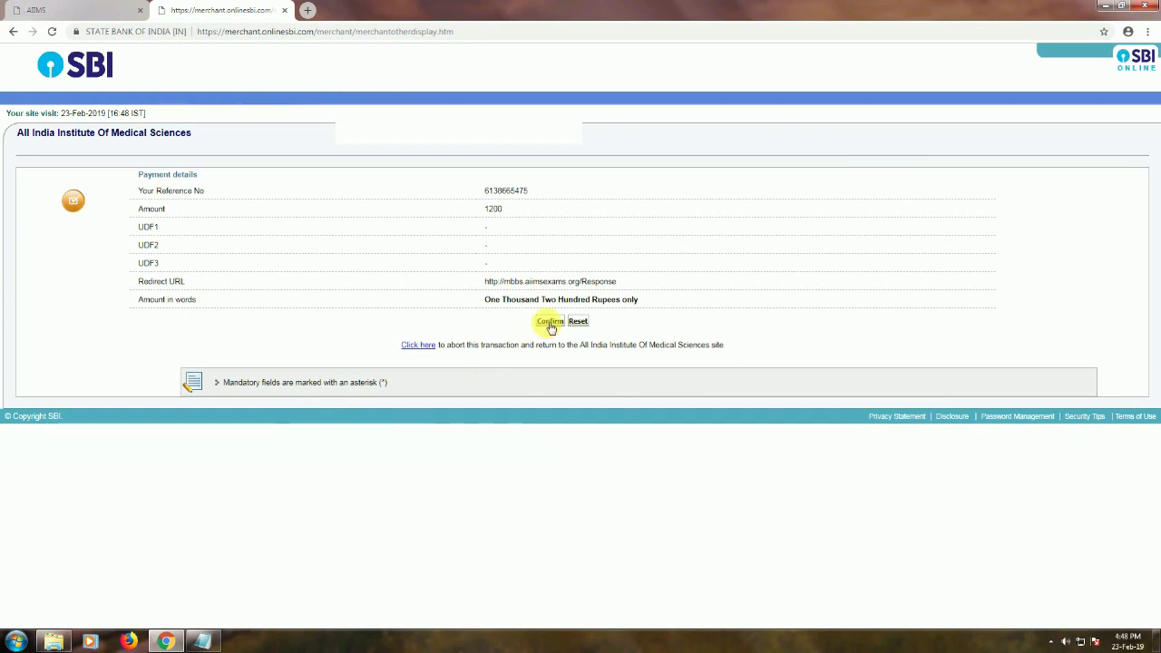
pyautogui.click(549, 322)
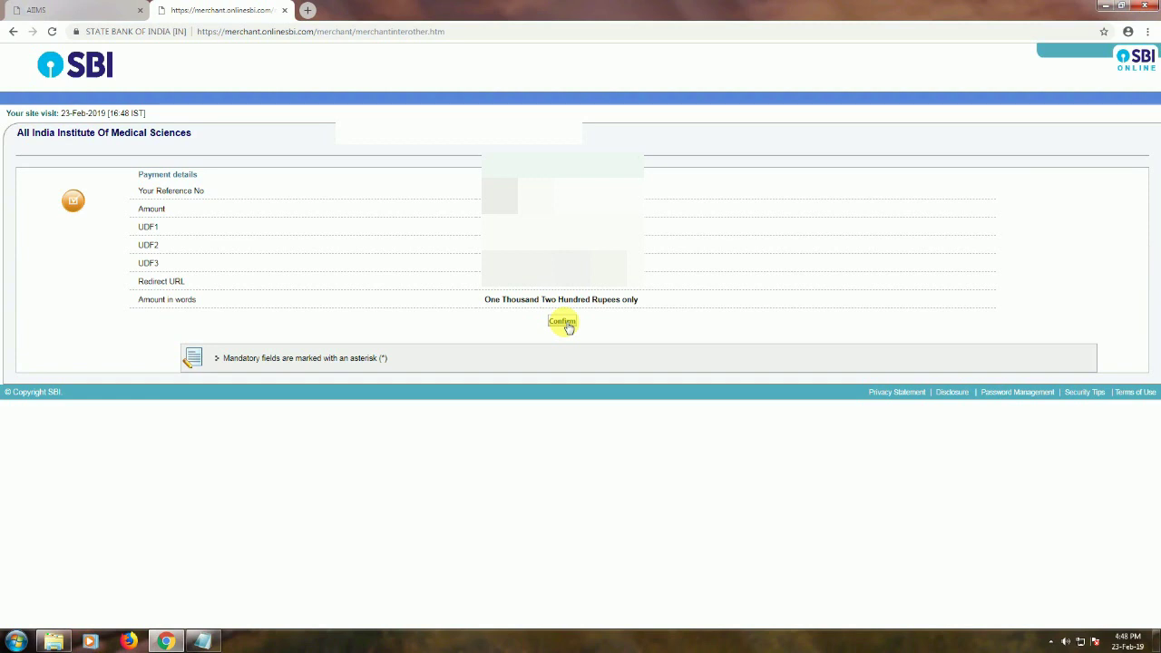
pyautogui.click(567, 325)
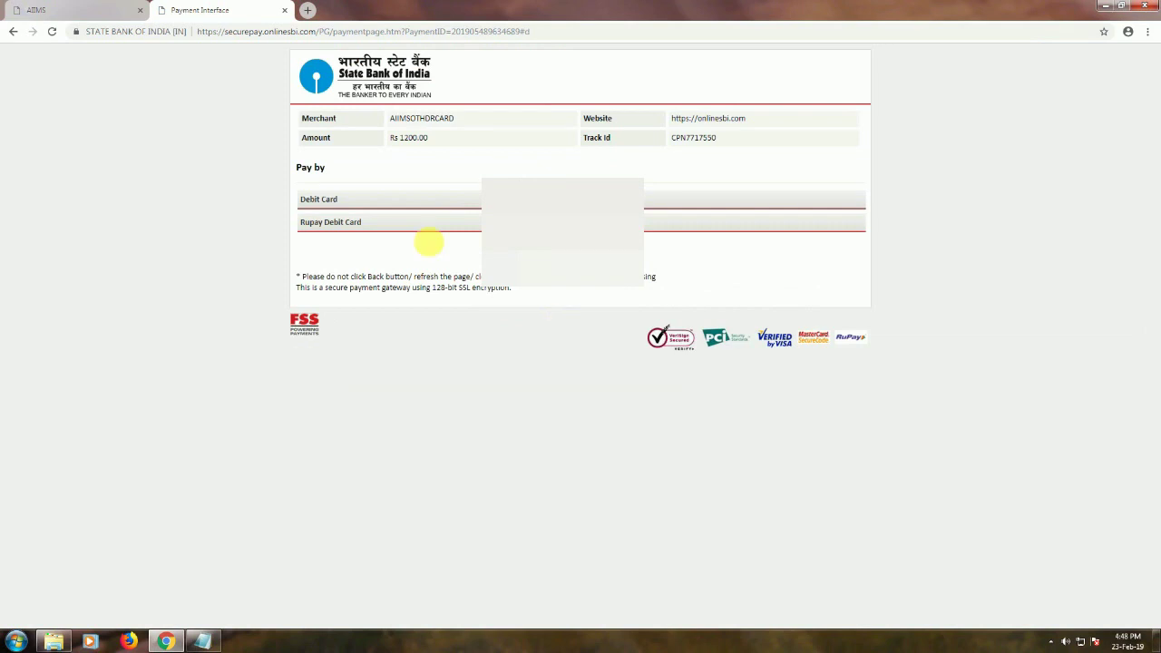
pyautogui.click(340, 222)
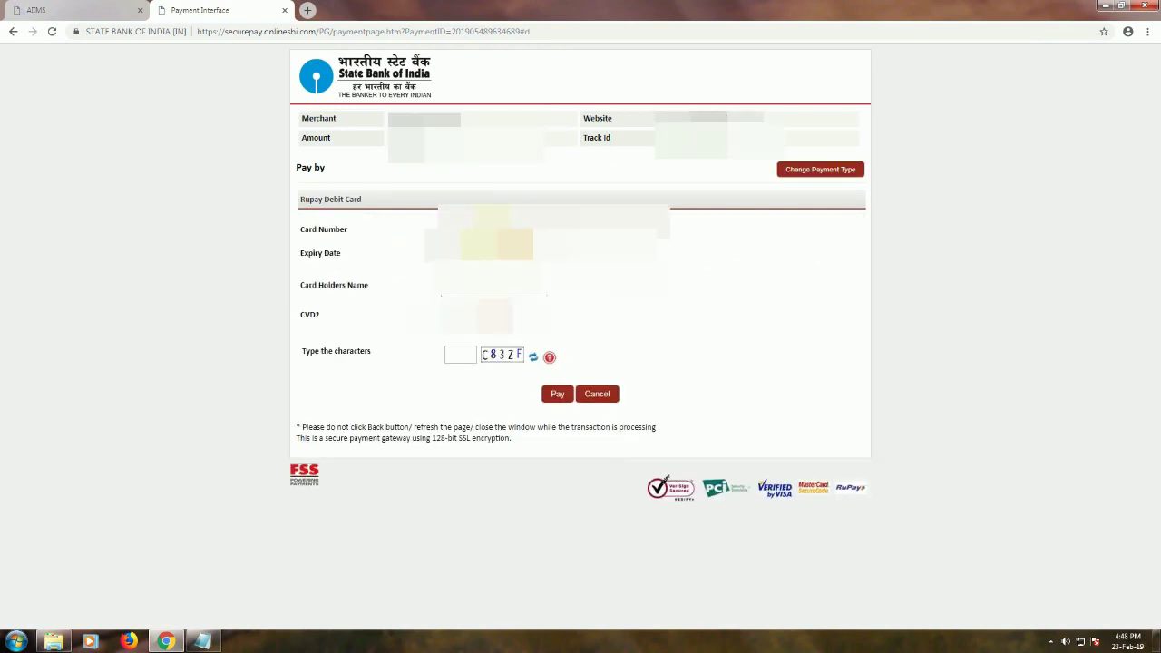
# Step: Enter the Rupay card's expiry month and year and the captcha, then submit the payment
pyautogui.click(450, 252)
pyautogui.click(453, 317)
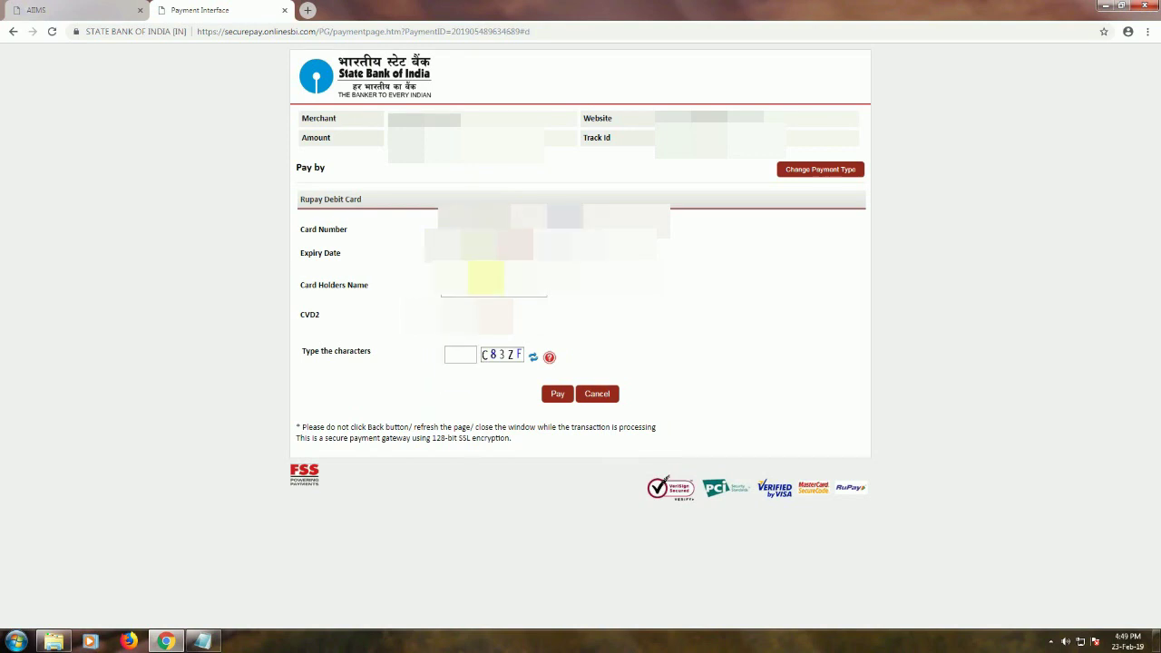
pyautogui.click(494, 252)
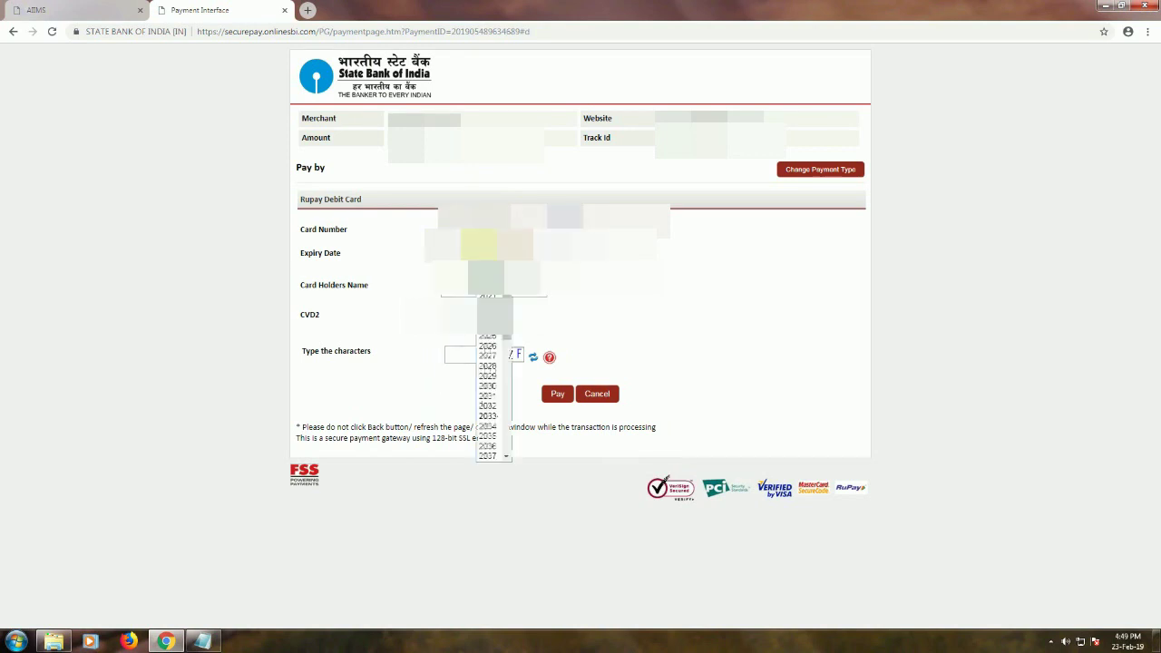
pyautogui.click(494, 316)
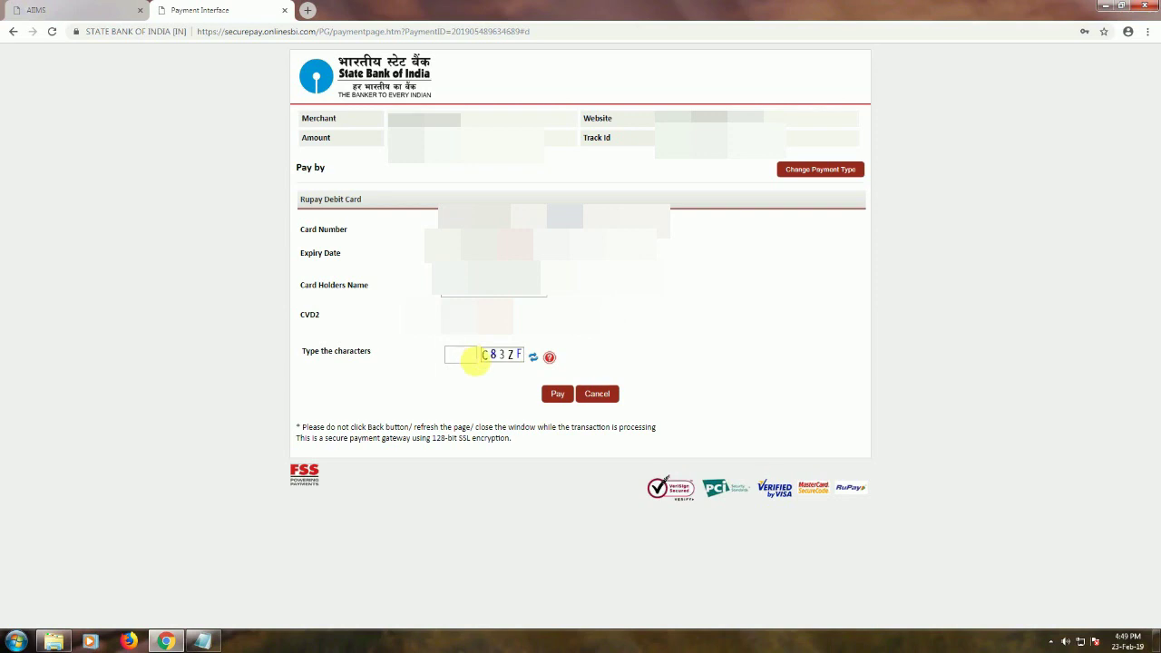
pyautogui.write('C83ZF')
pyautogui.hotkey('shift', 'Left')
pyautogui.click(562, 395)
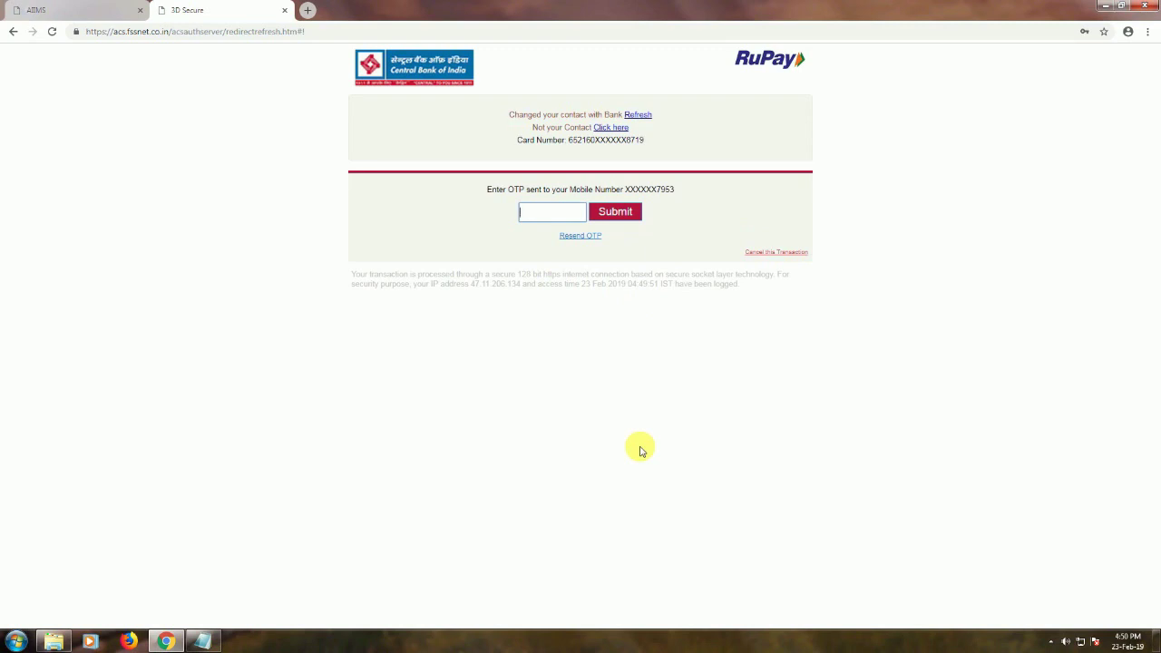
# Step: Enter the mobile OTP on the Central Bank RuPay 3D Secure page and submit it
pyautogui.write('11')
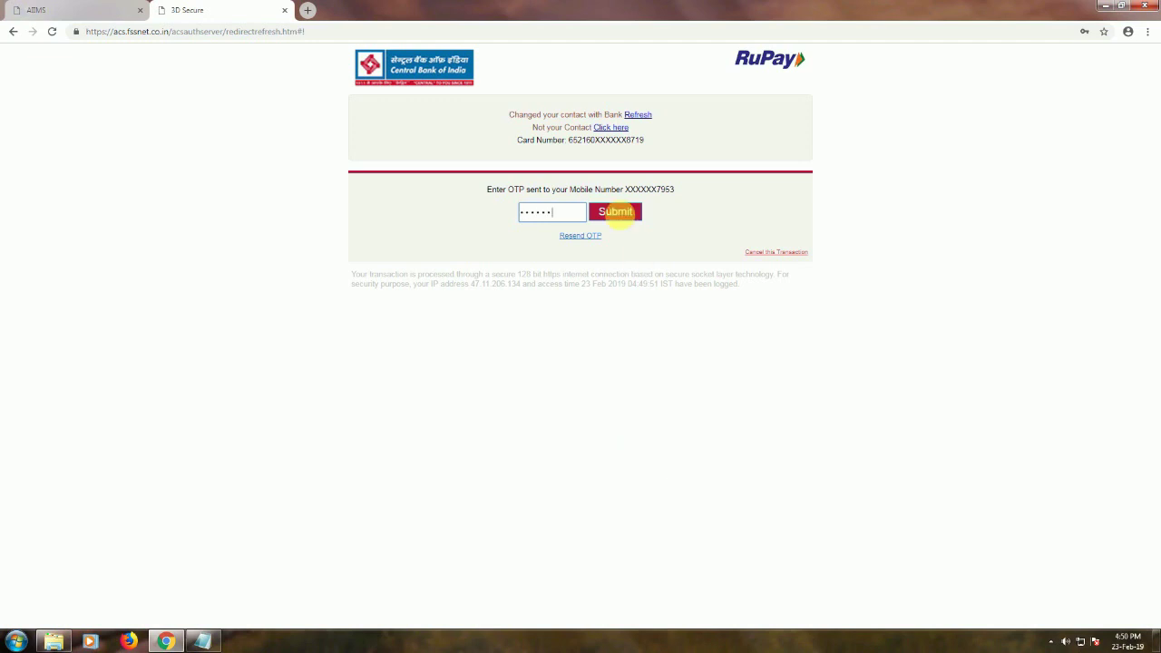
pyautogui.click(622, 212)
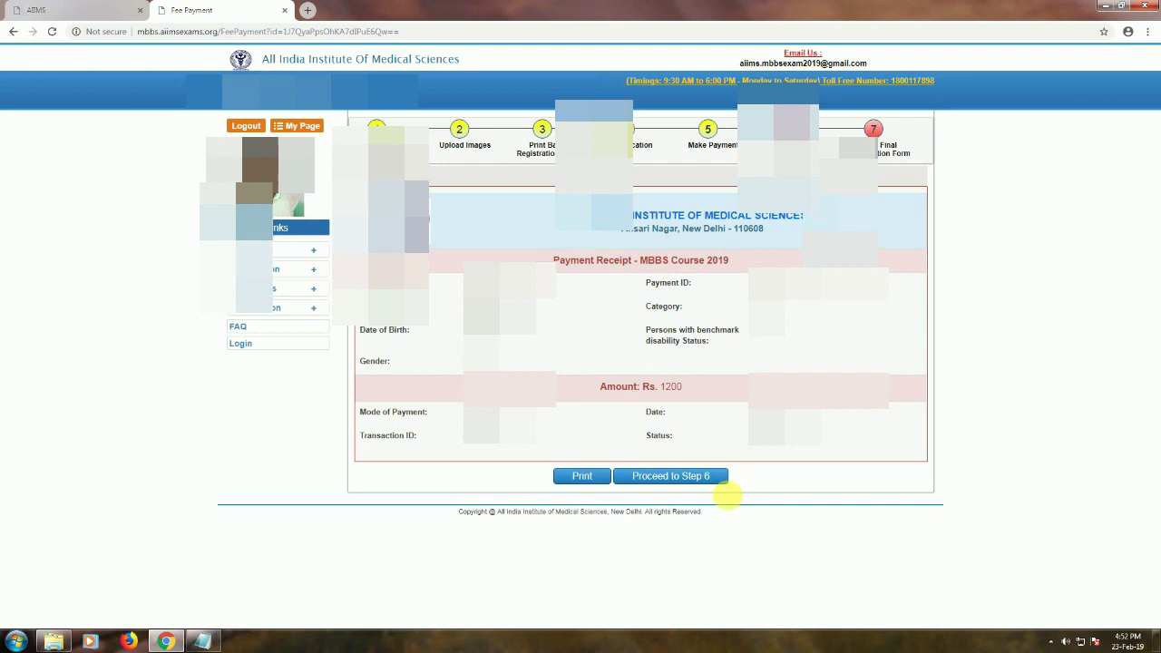
# Step: Save the Rs 1200 payment receipt as a PDF from its print window, then close that window
pyautogui.click(587, 478)
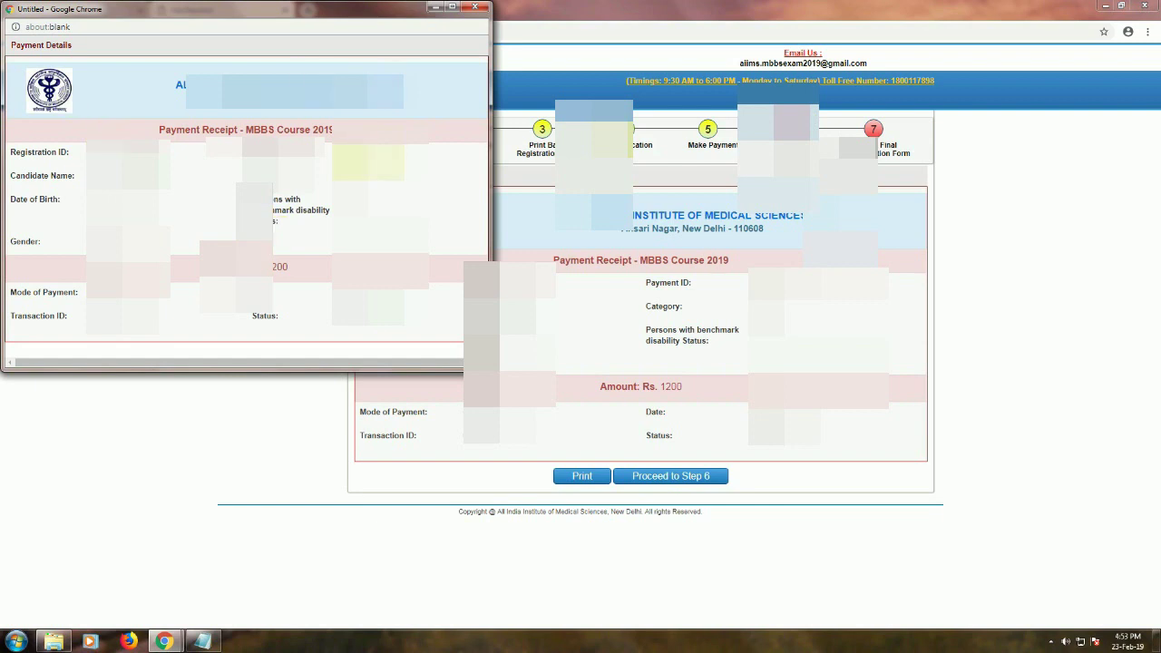
pyautogui.click(451, 7)
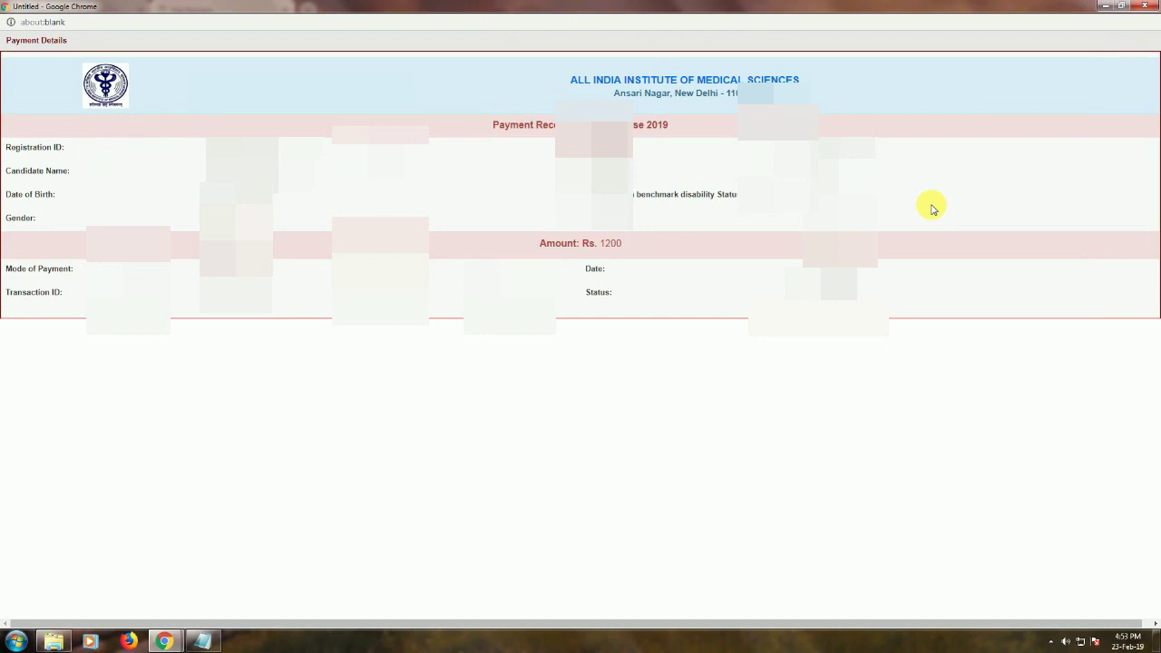
pyautogui.hotkey('ctrl', 'p')
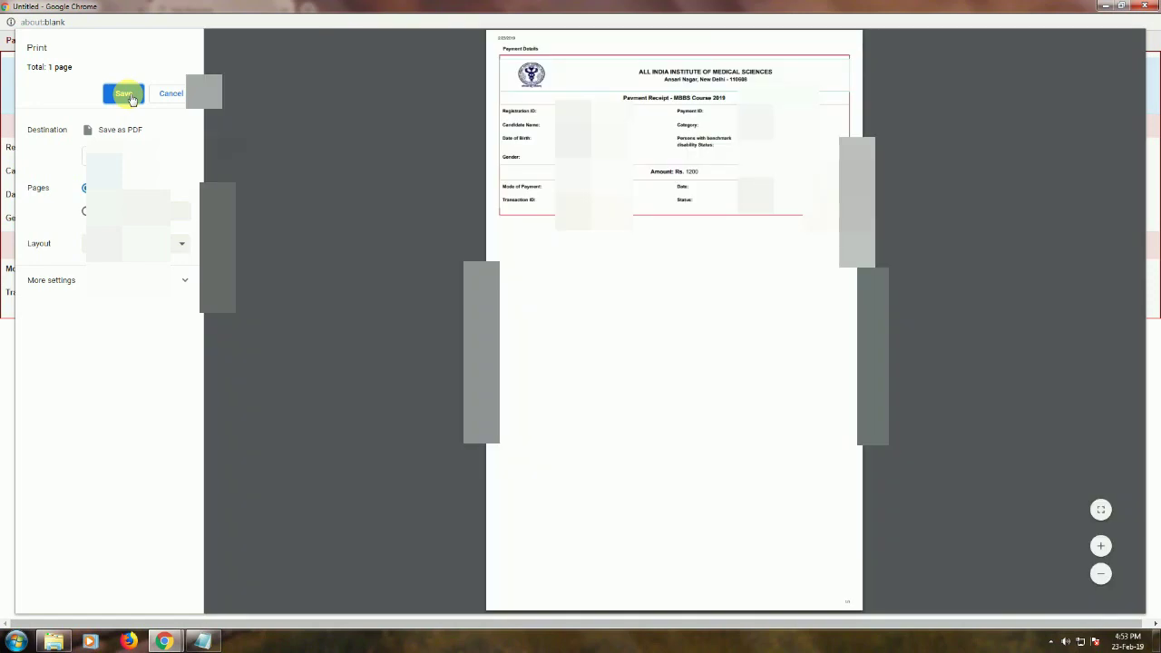
pyautogui.click(129, 94)
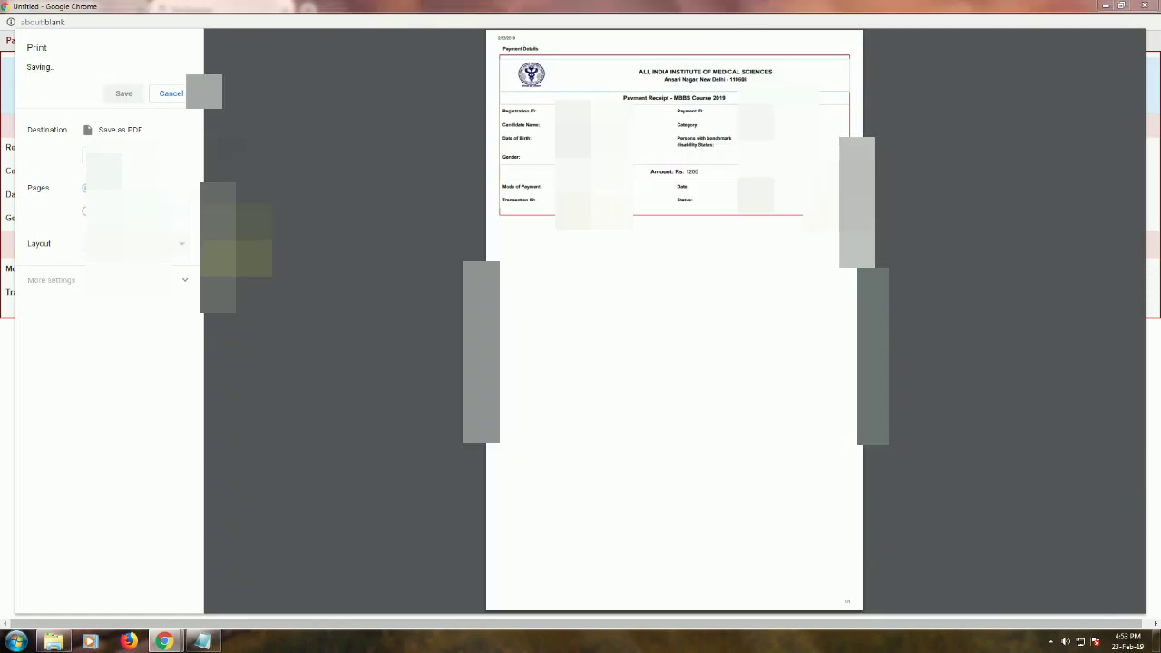
pyautogui.click(459, 308)
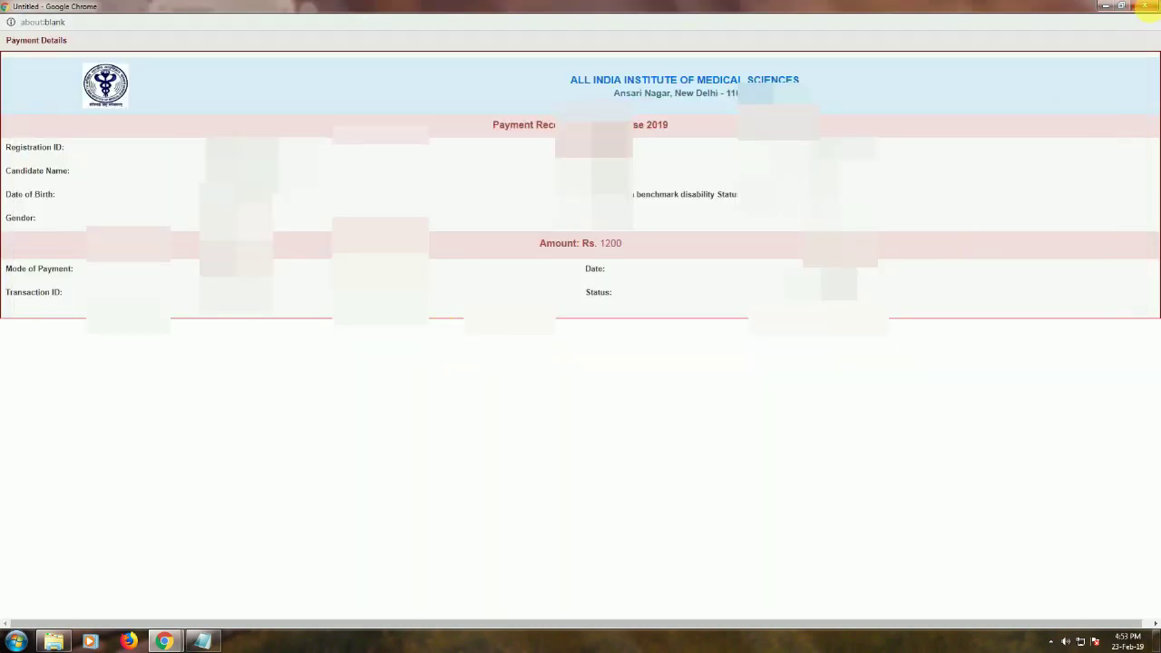
pyautogui.click(1144, 5)
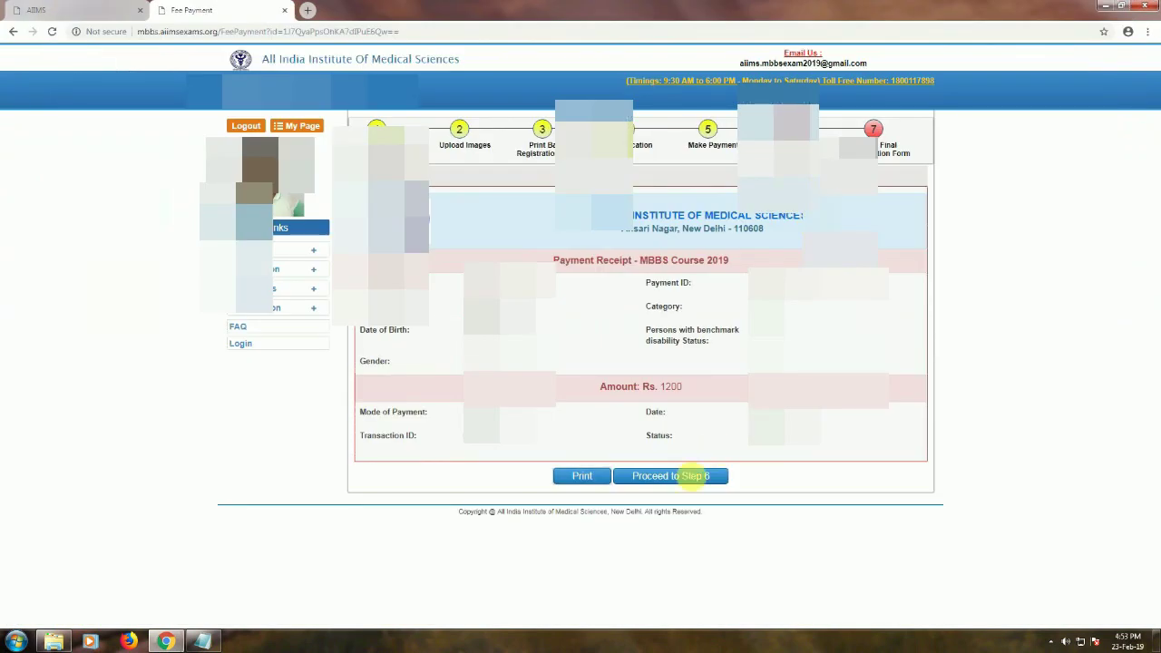
# Step: Move on to step 6 City Choice and select West Bengal as the exam state
pyautogui.click(695, 479)
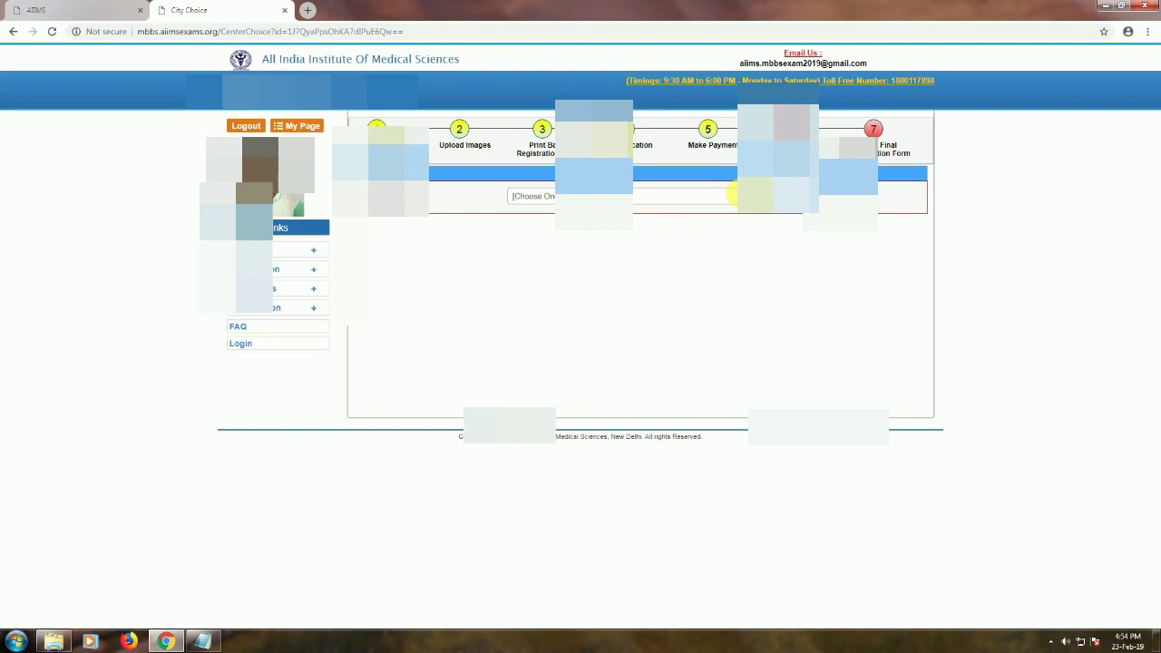
pyautogui.click(731, 194)
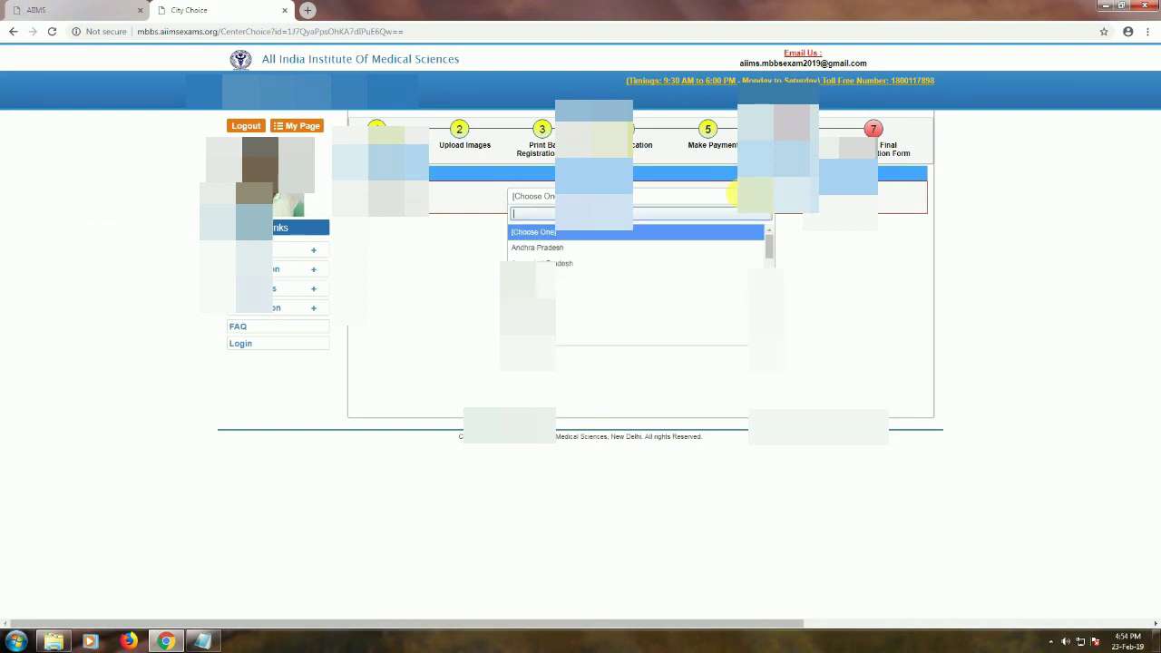
pyautogui.write('W')
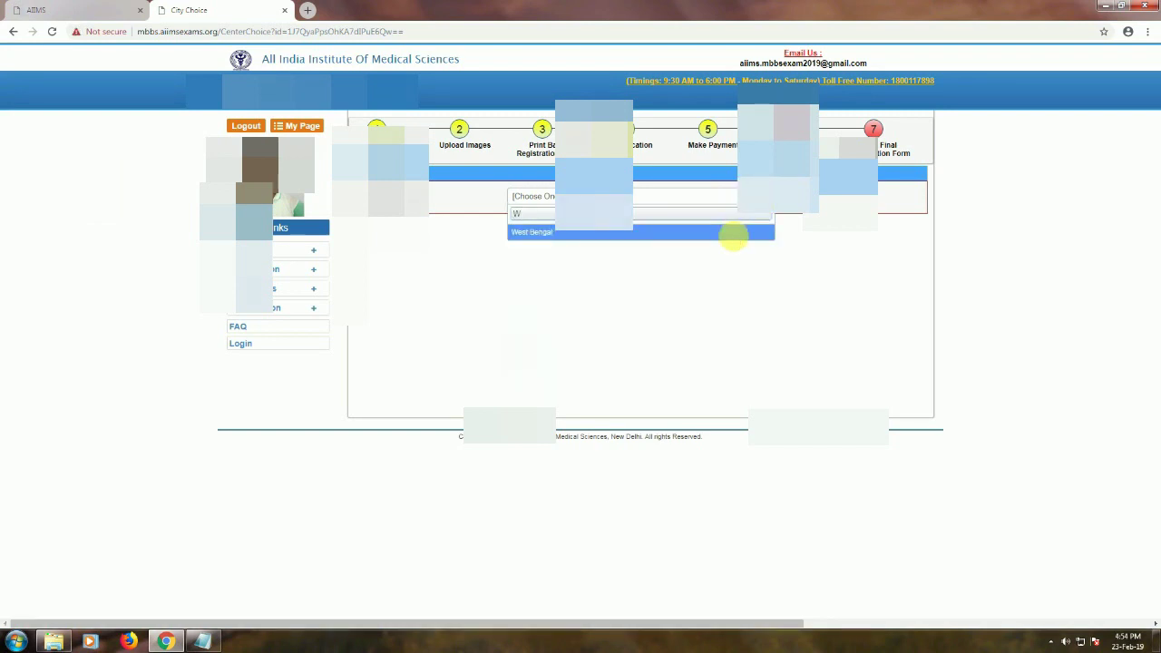
pyautogui.click(733, 234)
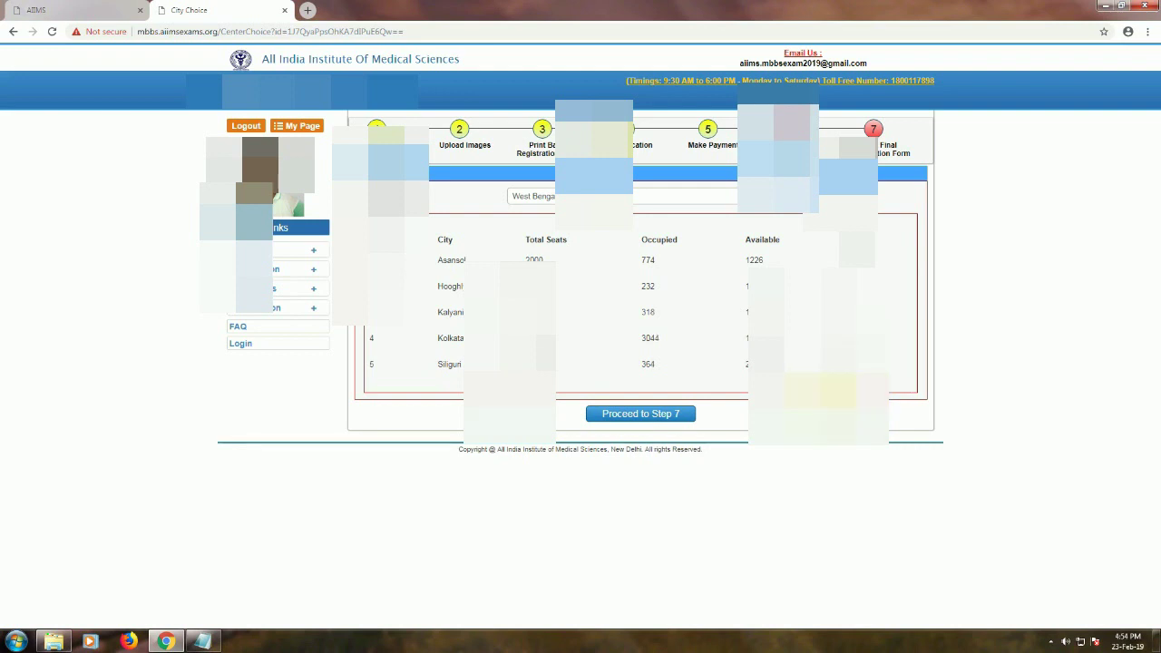
# Step: Submit the exam city choice, confirm the registration slip and acknowledge the completion alert
pyautogui.click(637, 416)
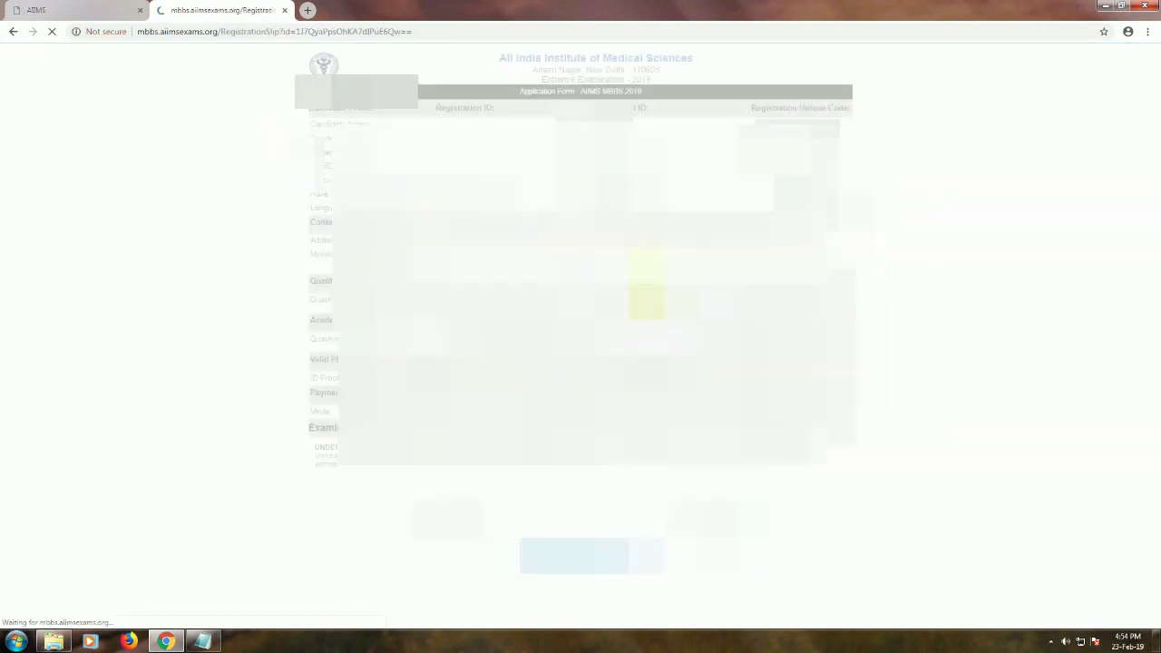
pyautogui.scroll(-1, 646, 391)
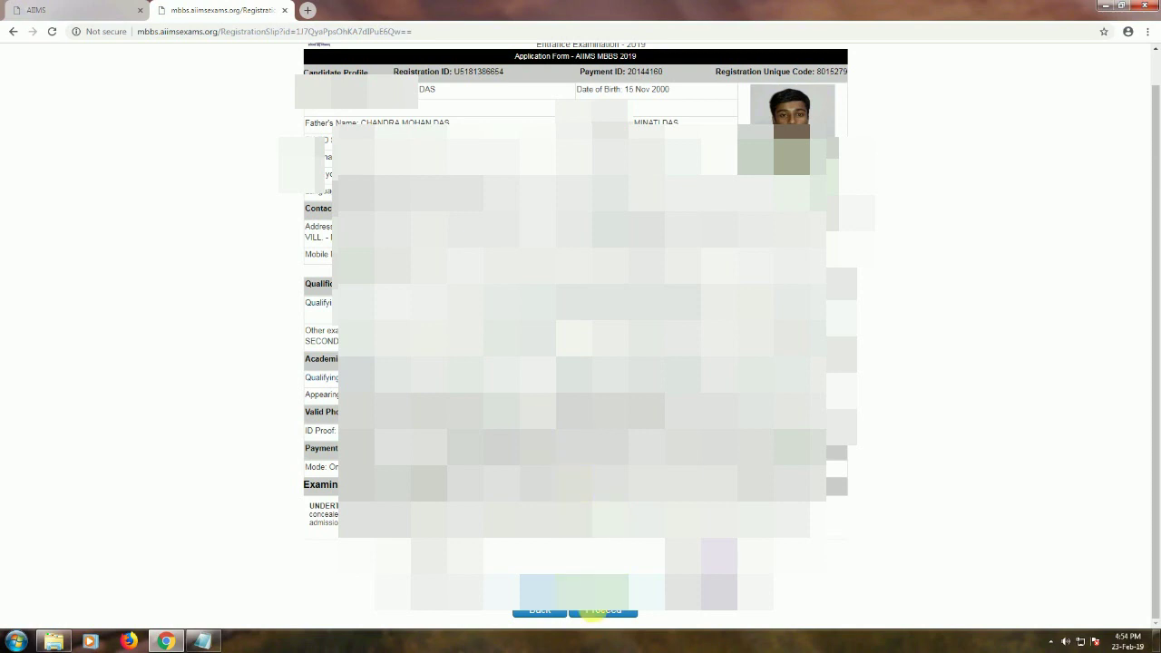
pyautogui.click(596, 612)
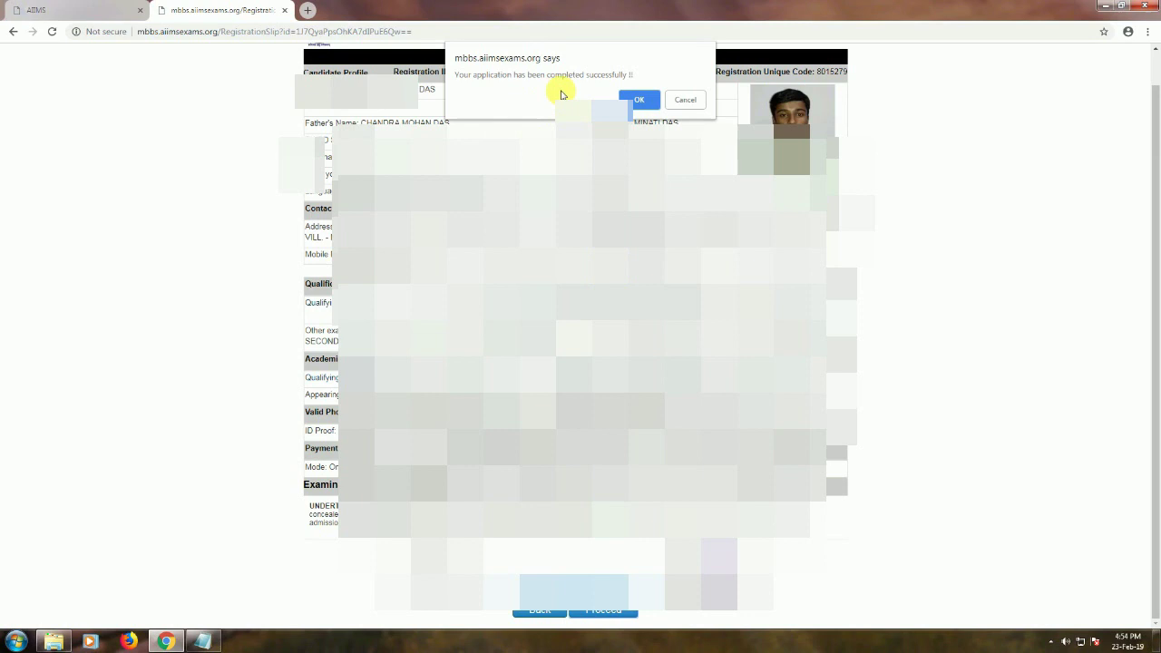
pyautogui.click(639, 99)
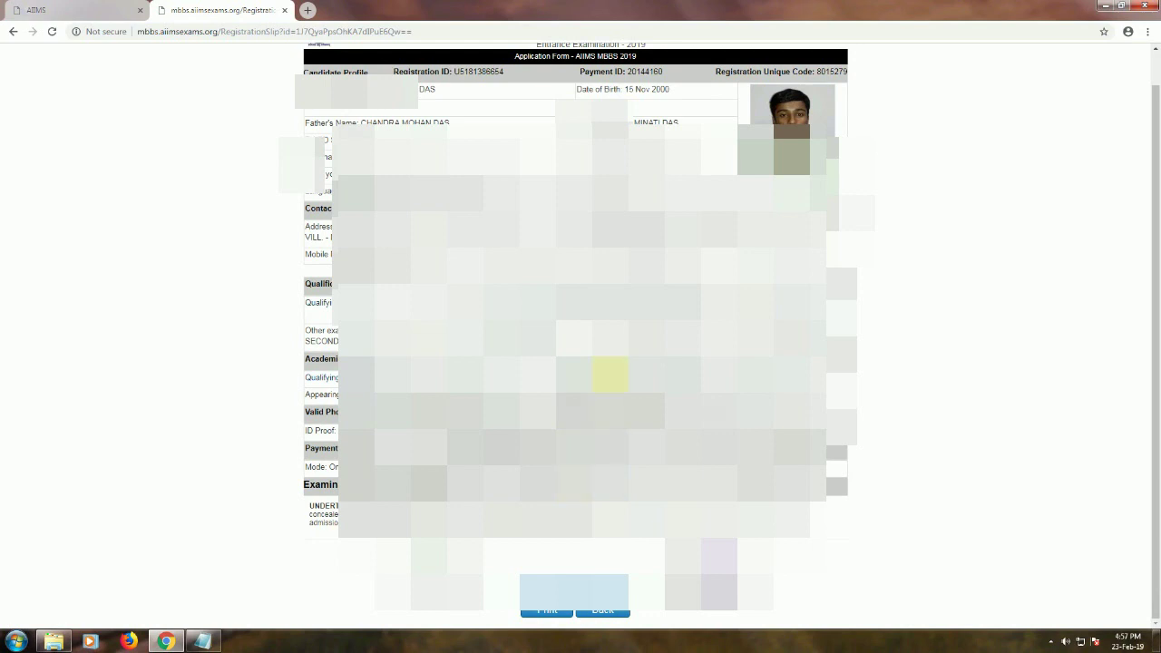
# Step: Print the final application form and save it as a PDF in the target folder
pyautogui.click(547, 610)
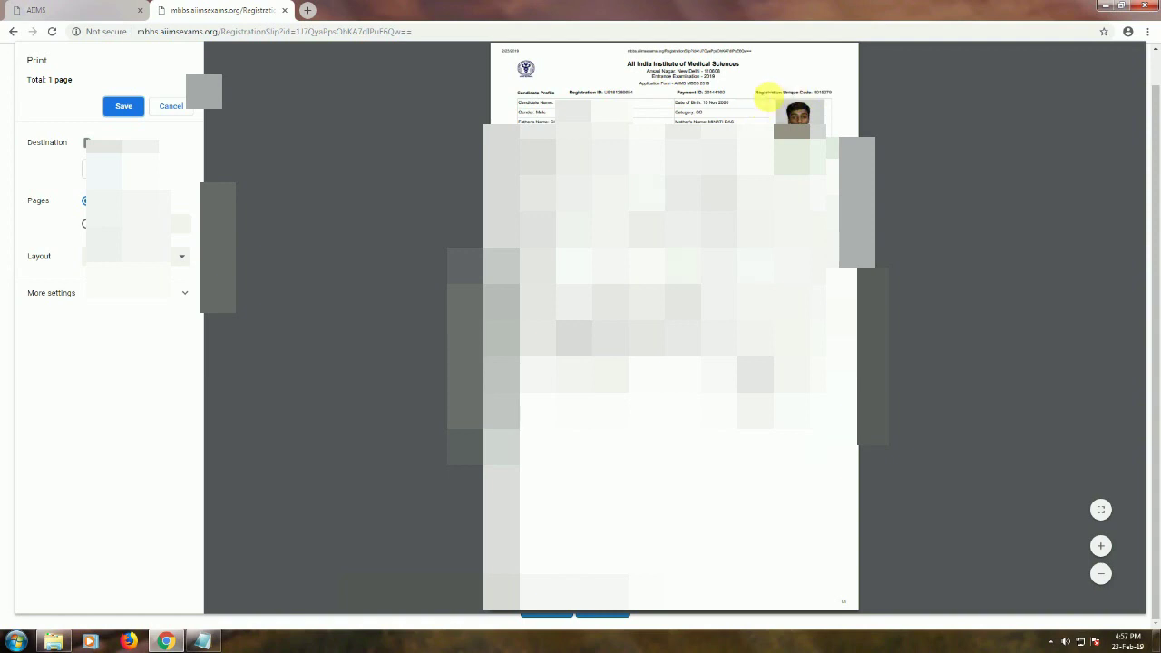
pyautogui.click(123, 106)
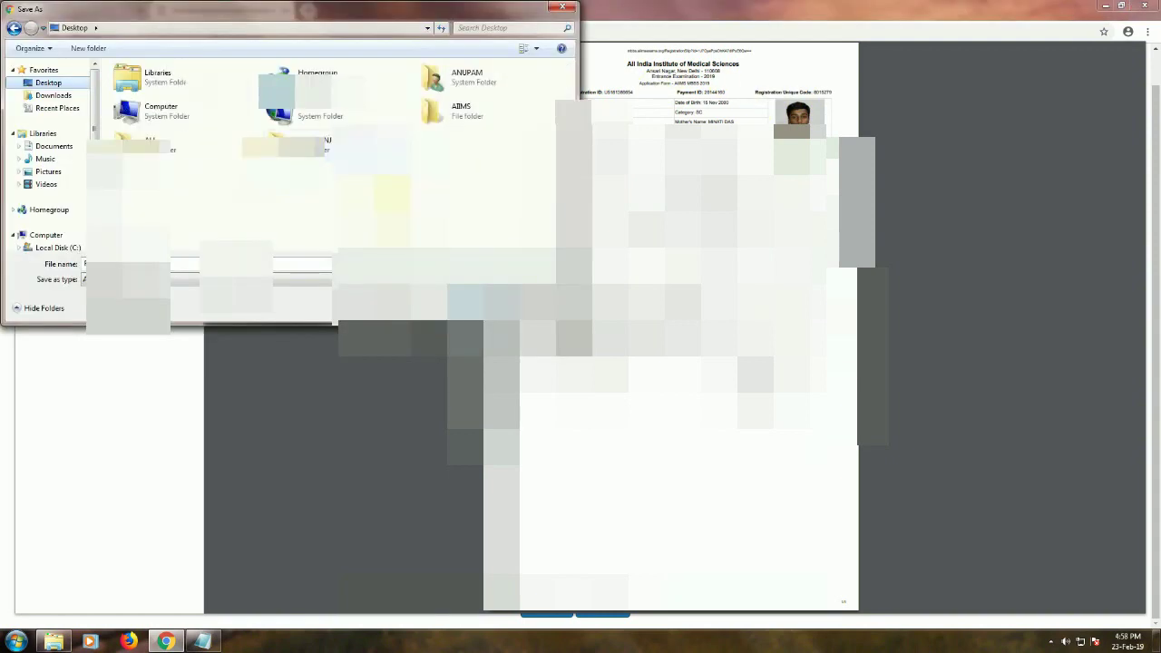
pyautogui.doubleClick(363, 147)
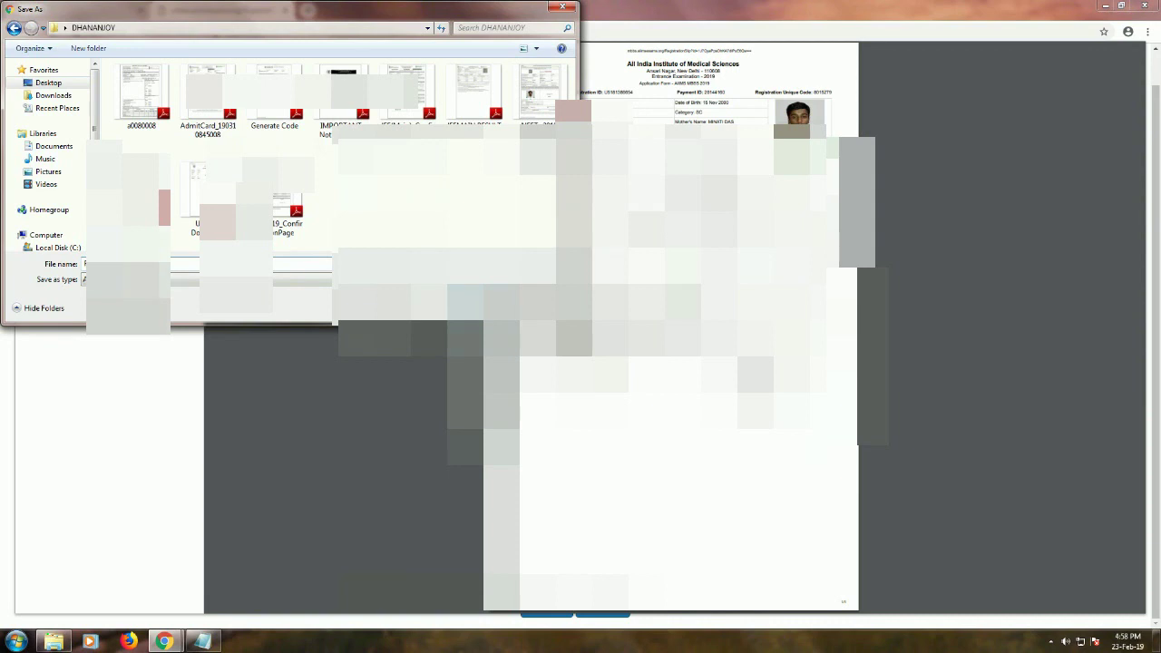
pyautogui.click(306, 277)
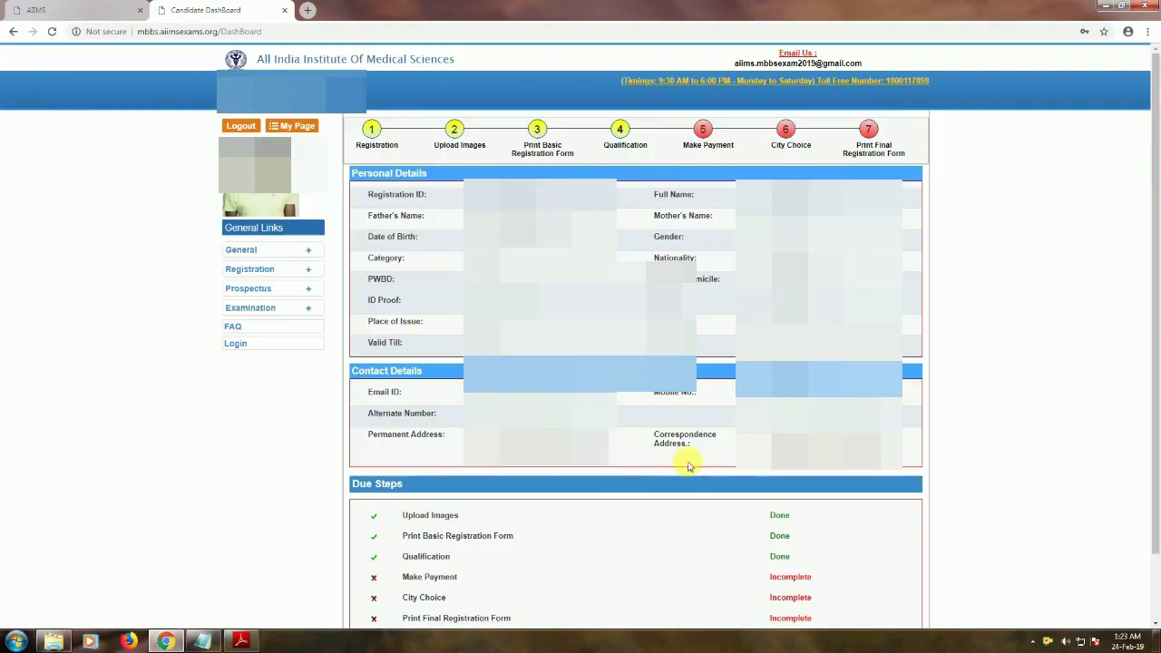
# Step: Move on to the Qualification step and choose English as the question paper language
pyautogui.scroll(-1, 695, 526)
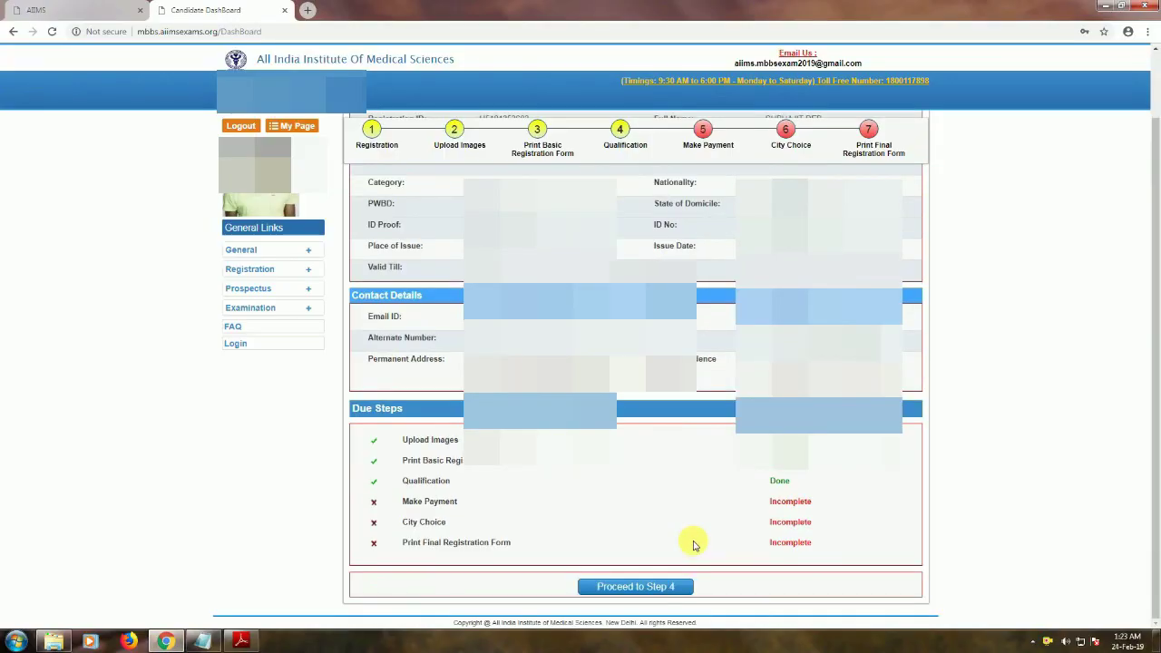
pyautogui.click(652, 588)
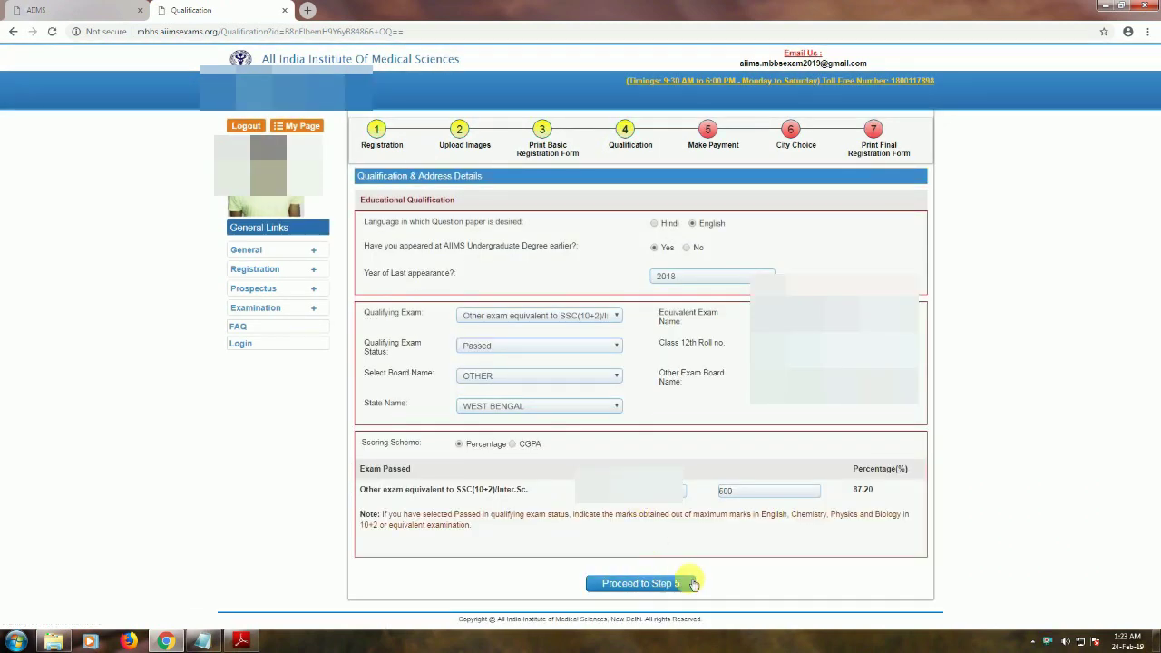
pyautogui.click(691, 224)
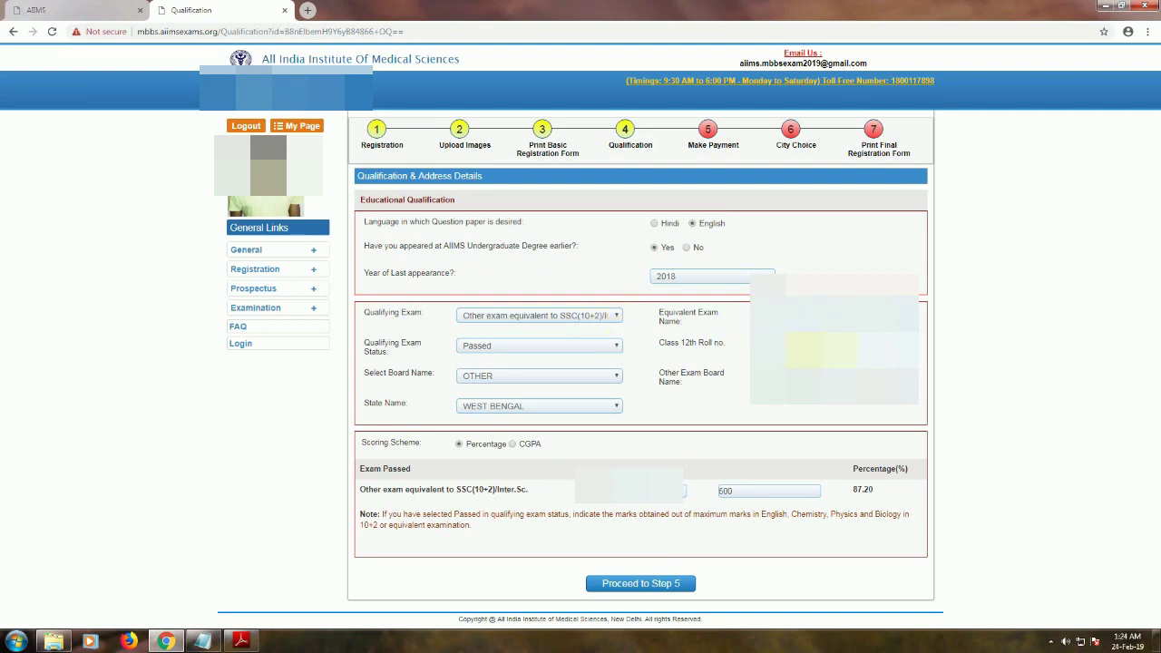
# Step: Review the Class 12th roll number and exam board fields, then reload the Qualification page
pyautogui.click(820, 349)
pyautogui.moveTo(766, 383); pyautogui.dragTo(939, 385)
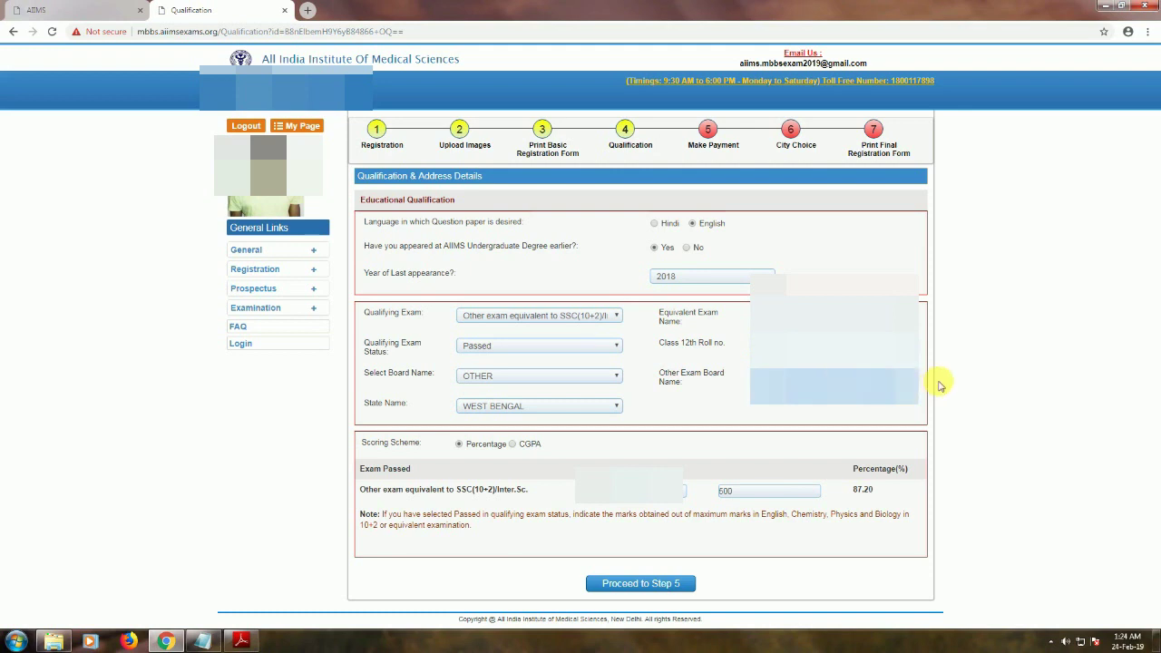
pyautogui.click(927, 383)
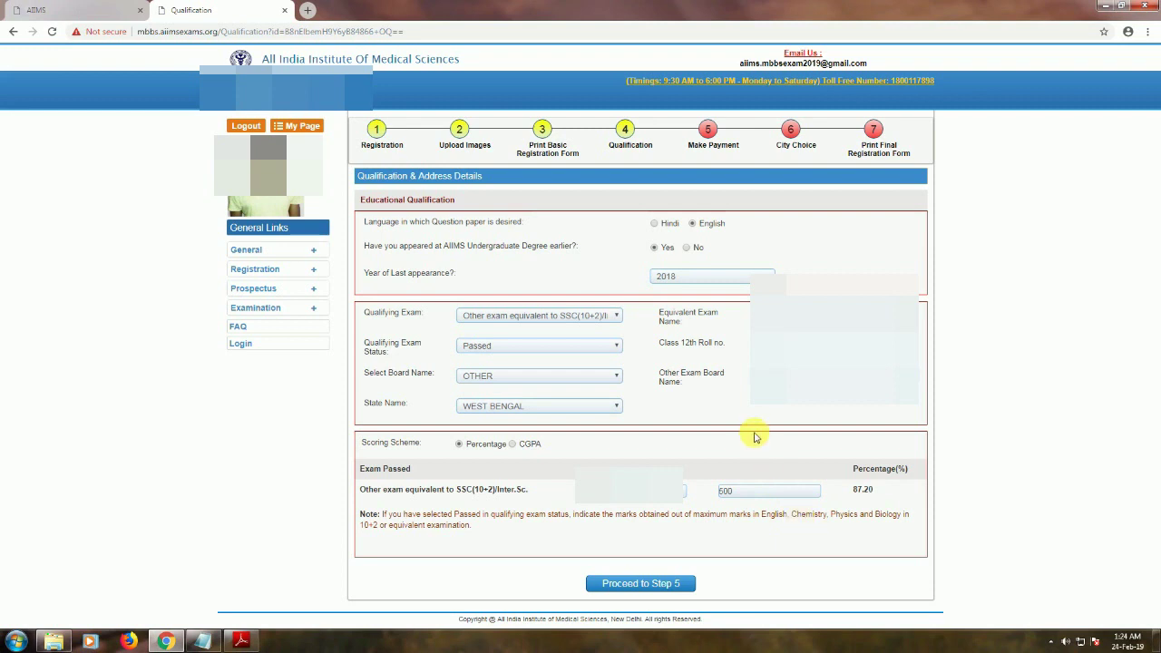
pyautogui.click(625, 134)
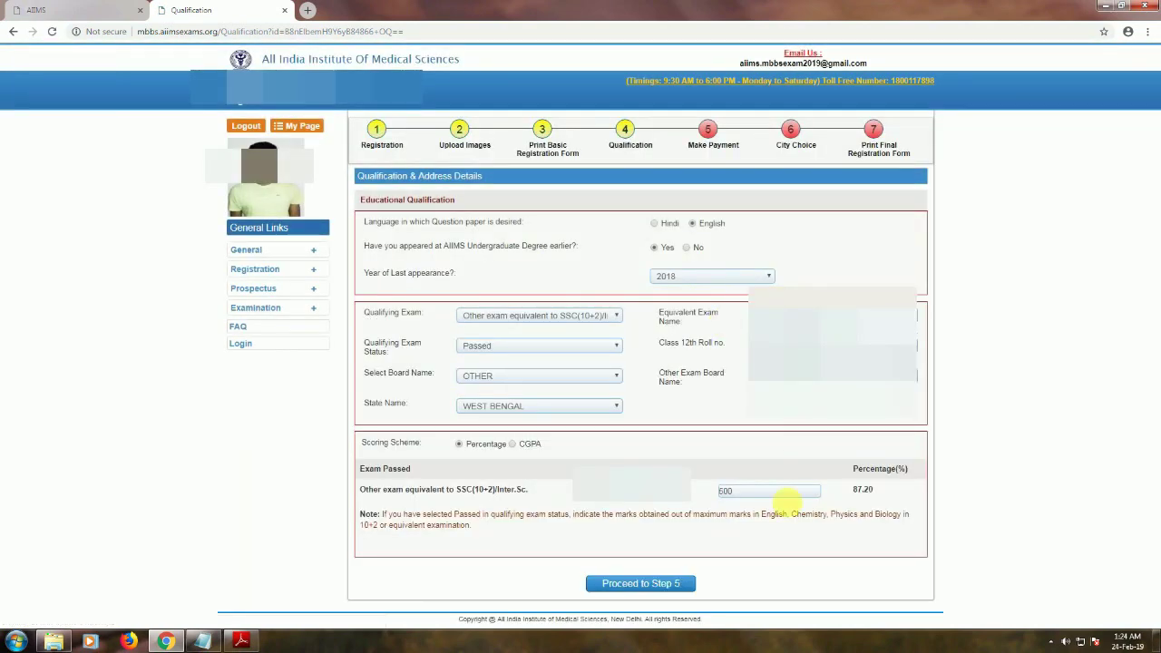
# Step: Save the qualification details, dismiss the colour-scheme prompt and reach the Rs 1500 fee payment page
pyautogui.click(671, 584)
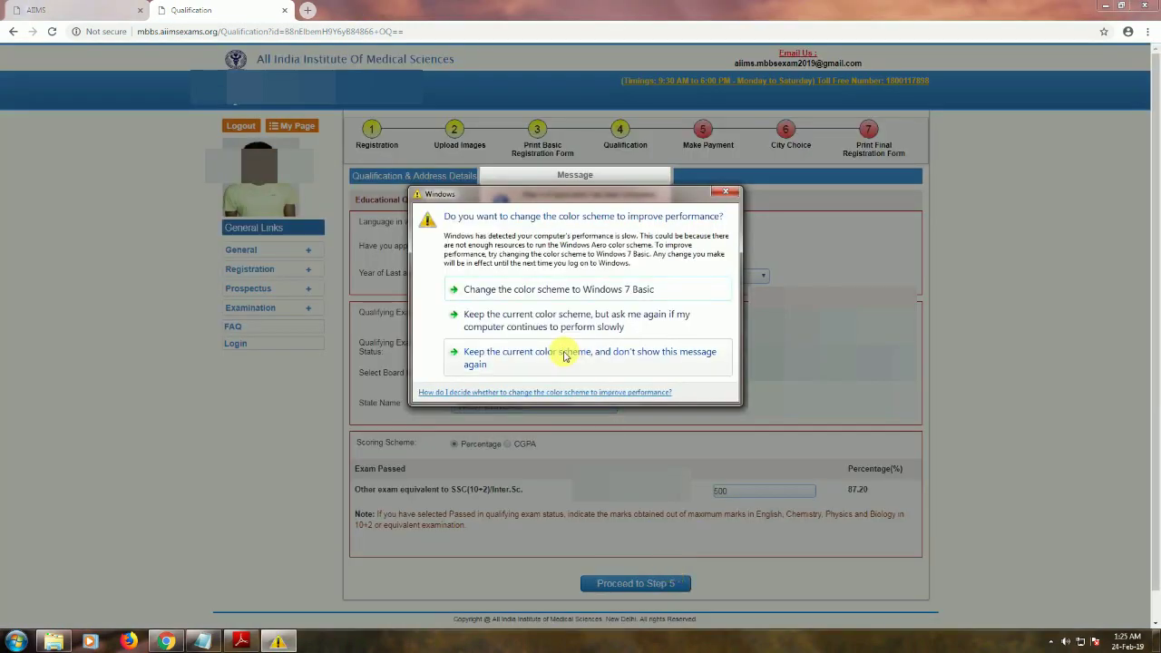
pyautogui.click(563, 354)
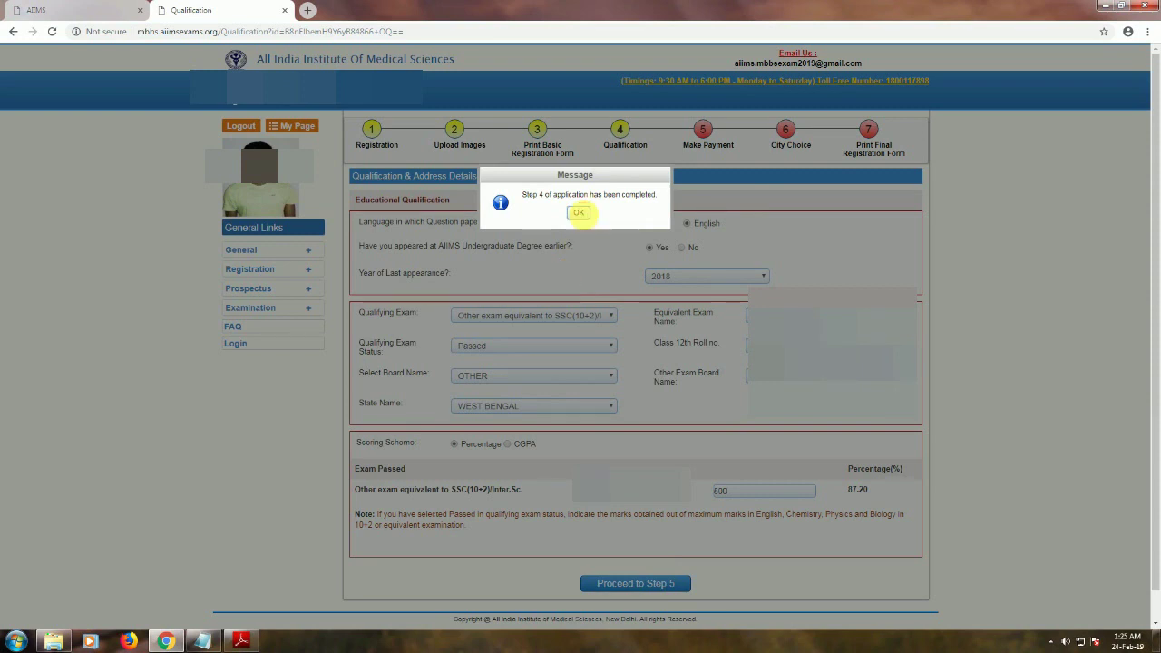
pyautogui.click(579, 212)
pyautogui.click(693, 577)
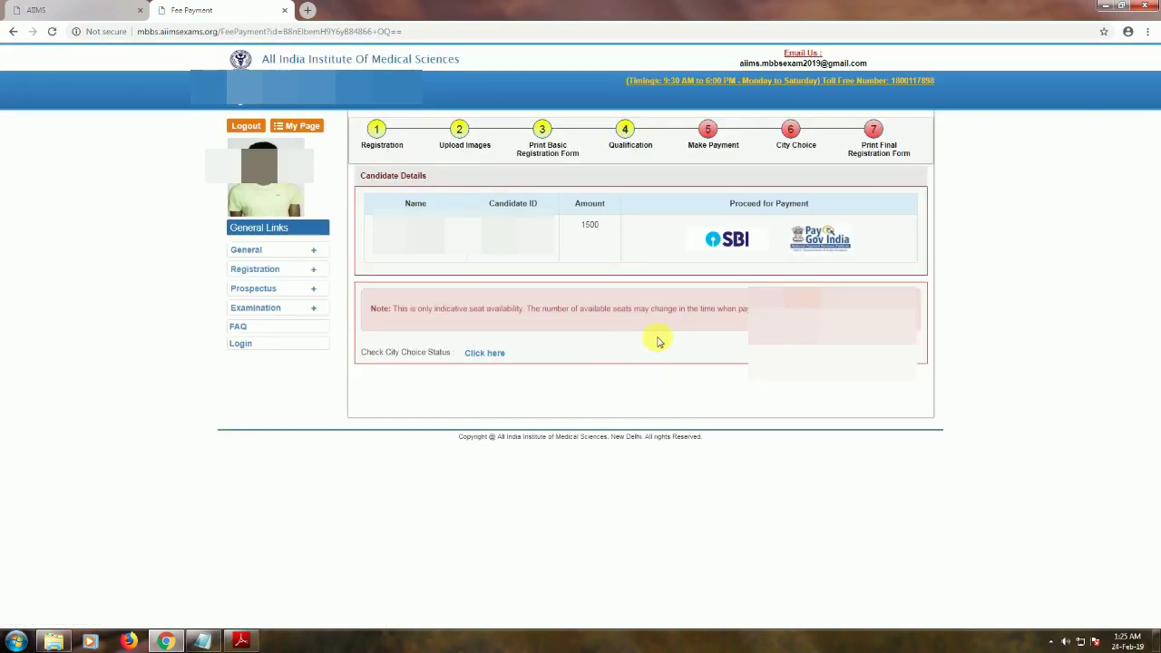
# Step: Try paying the fee through SBI, then abort the already-initiated transaction
pyautogui.click(732, 243)
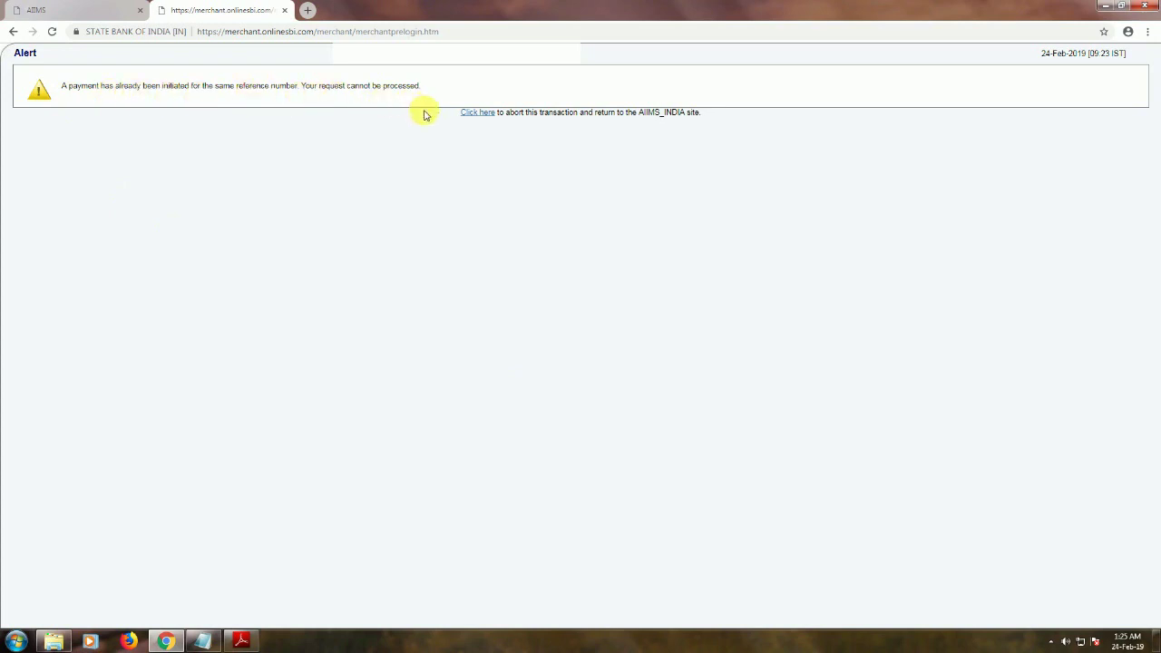
pyautogui.click(477, 112)
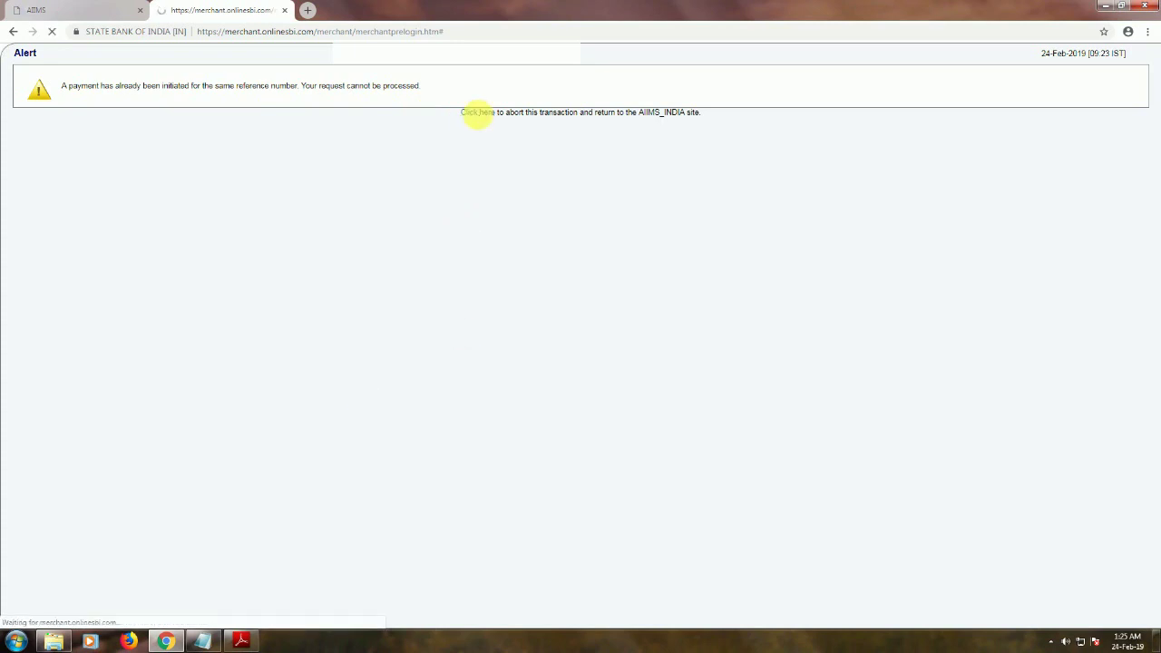